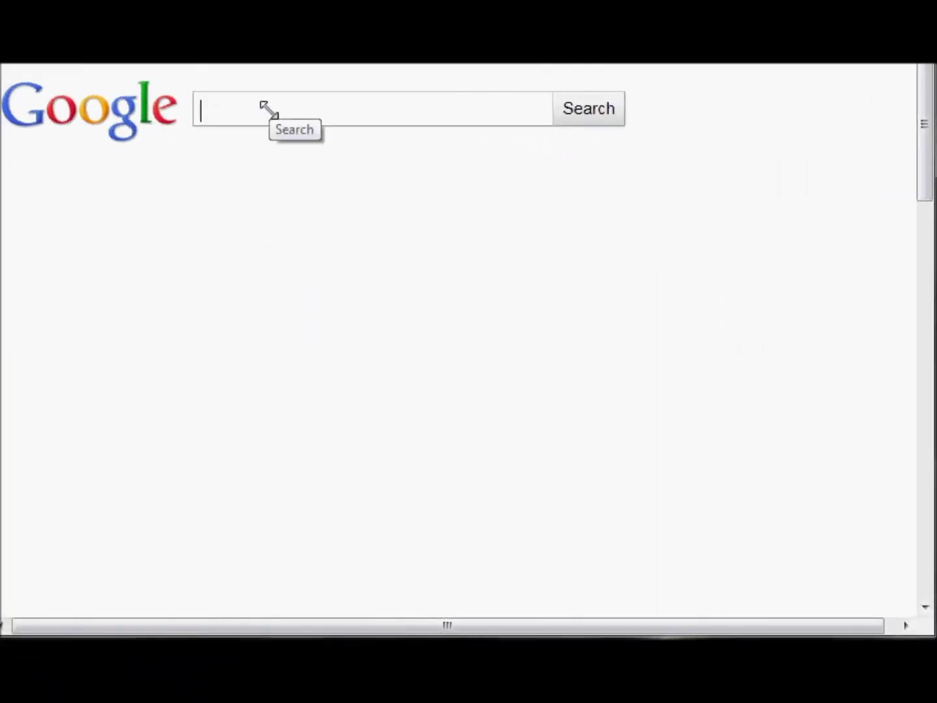
- Type 'free audacity sof' into the Google search box
text(free audacit)
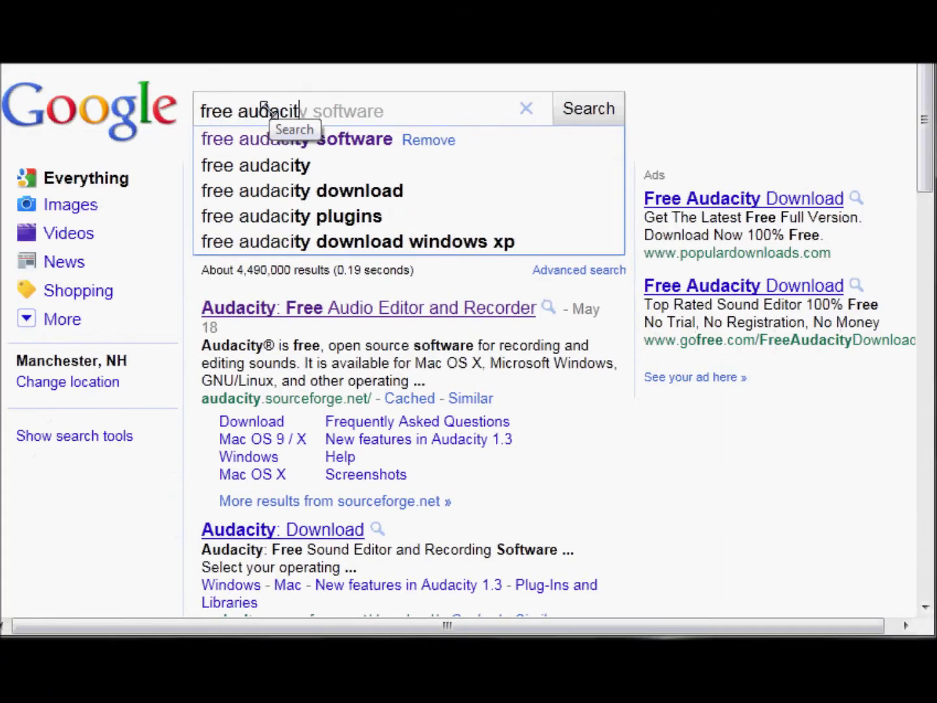
text(y sof)
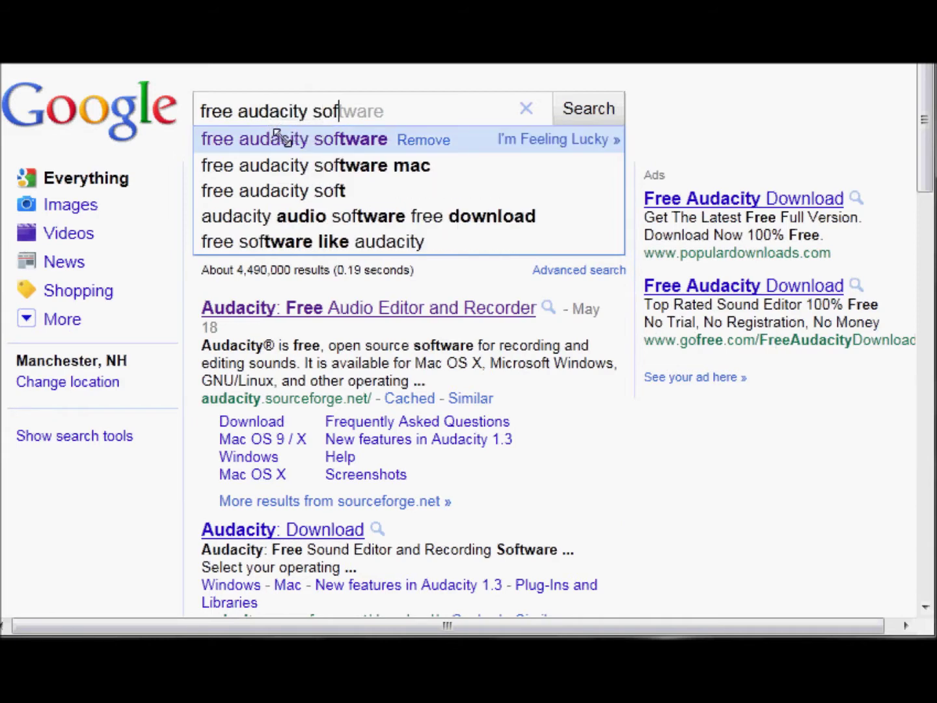
- Search for free audacity software, open the Audacity site, and reach the 1.3.13 beta download page
click(293, 132)
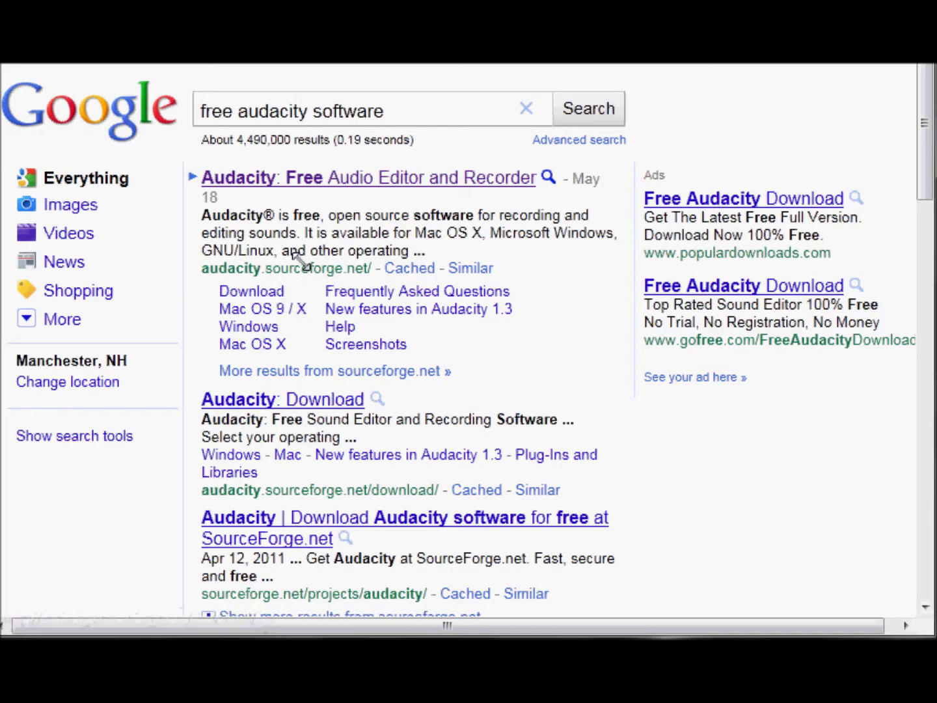
click(357, 175)
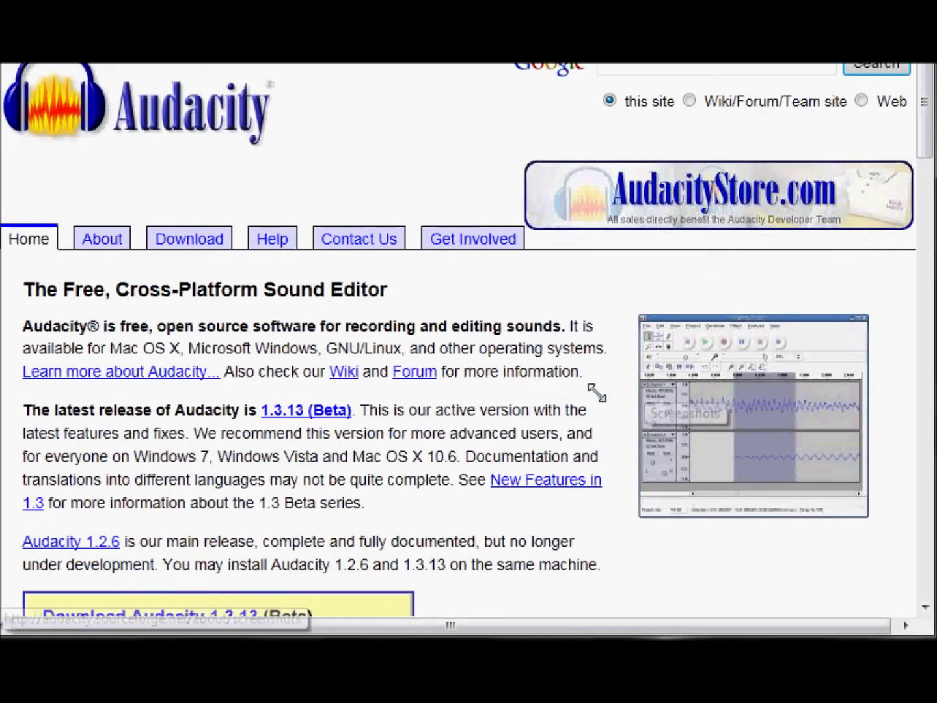
scroll(596, 392, down, 5)
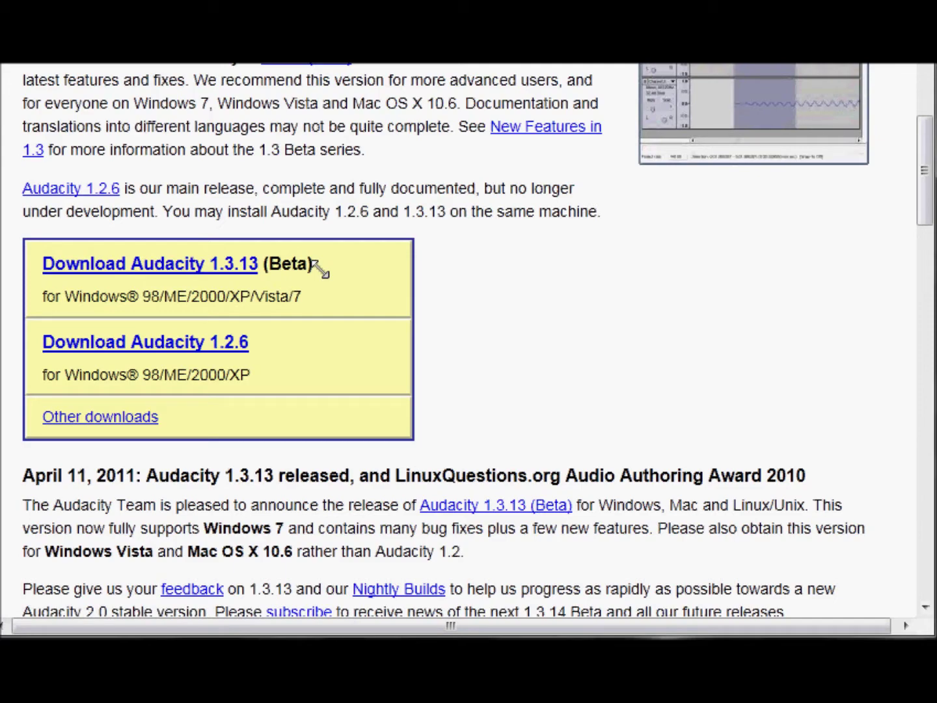
click(209, 262)
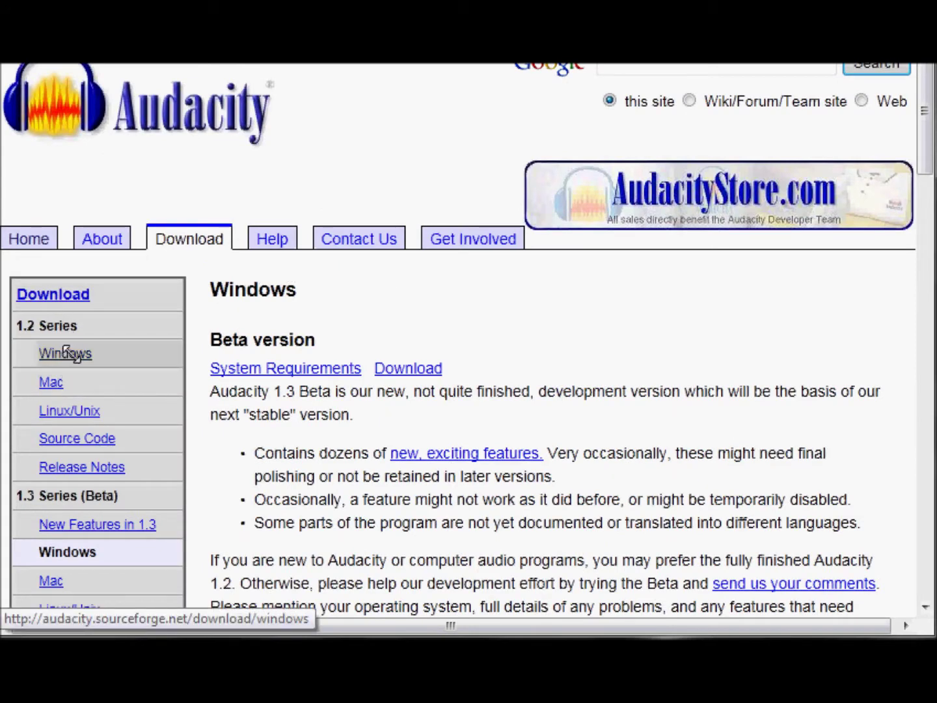
- Download the Audacity 1.3.13 beta installer for Windows 2000/XP/Vista/7
scroll(75, 352, down, 3)
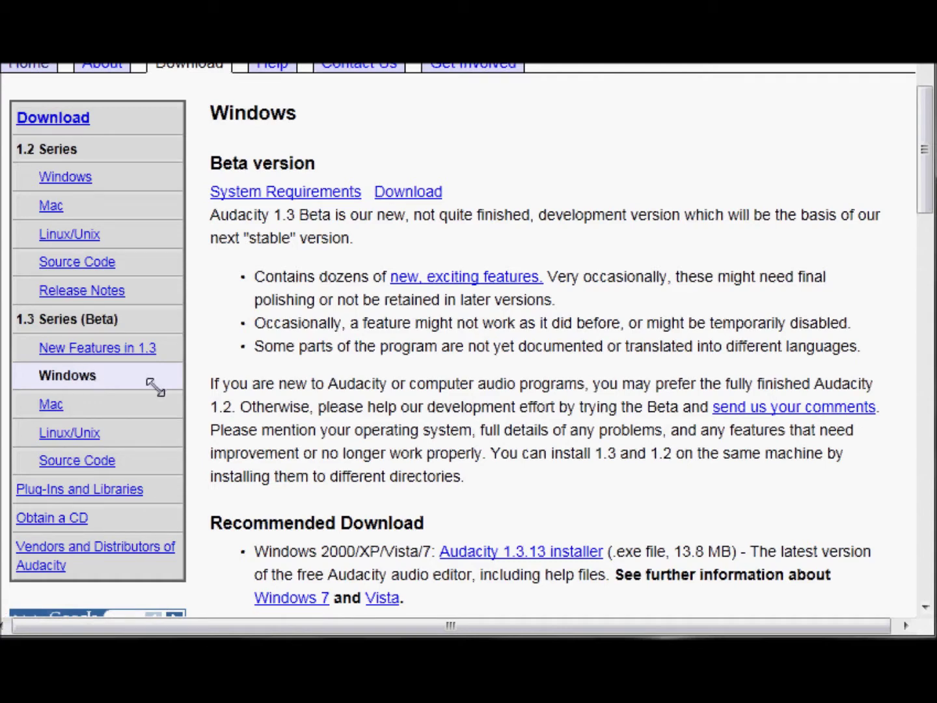
click(409, 190)
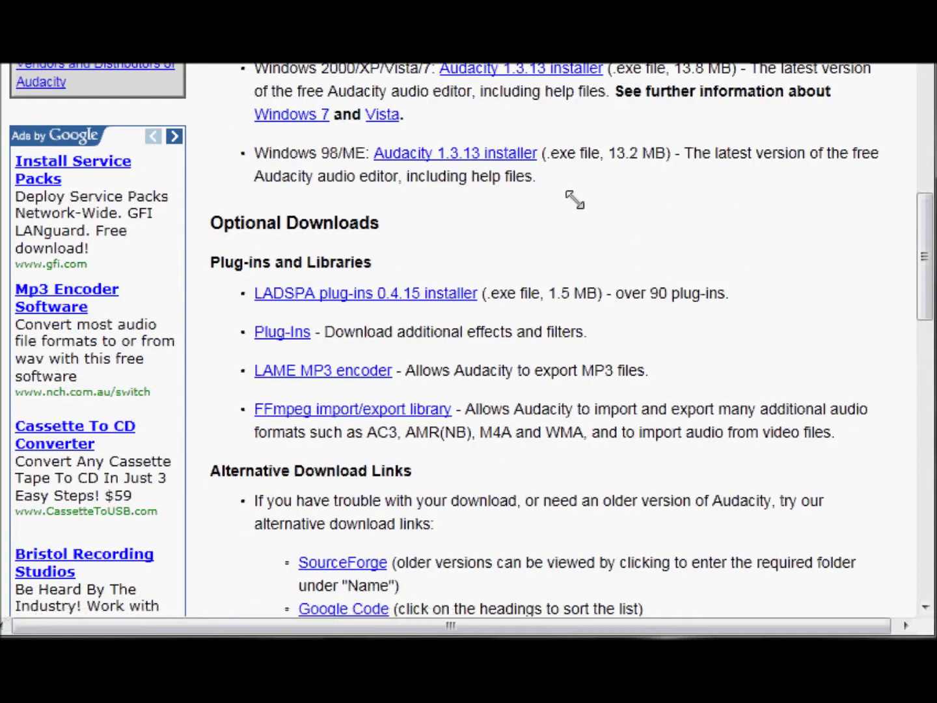
click(526, 69)
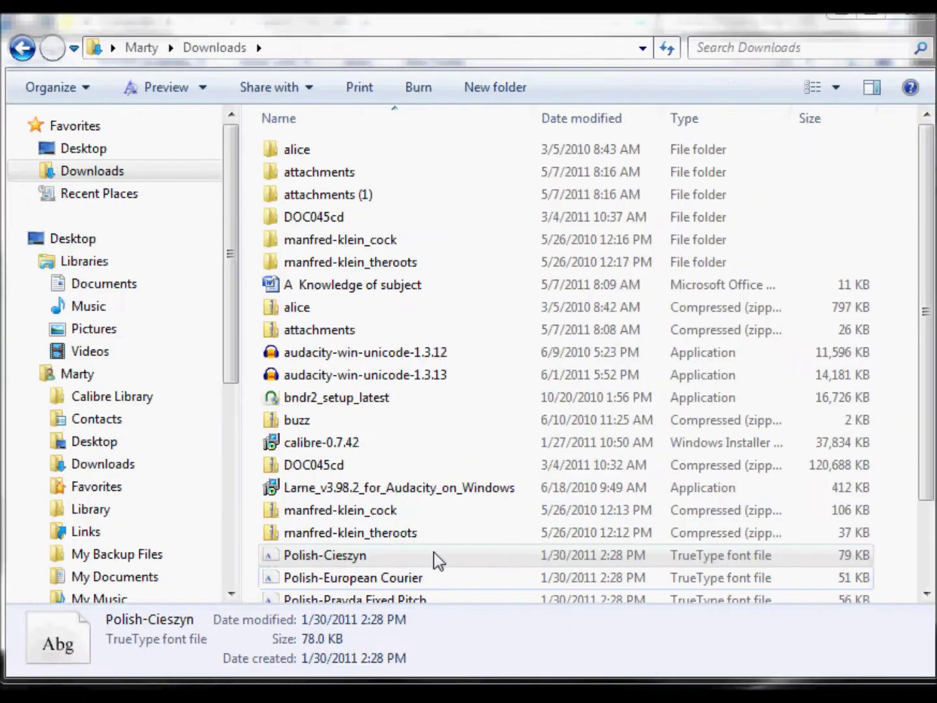
- Run the audacity-win-unicode-1.3.13 installer, allowing it past the security warning and choosing English
click(376, 383)
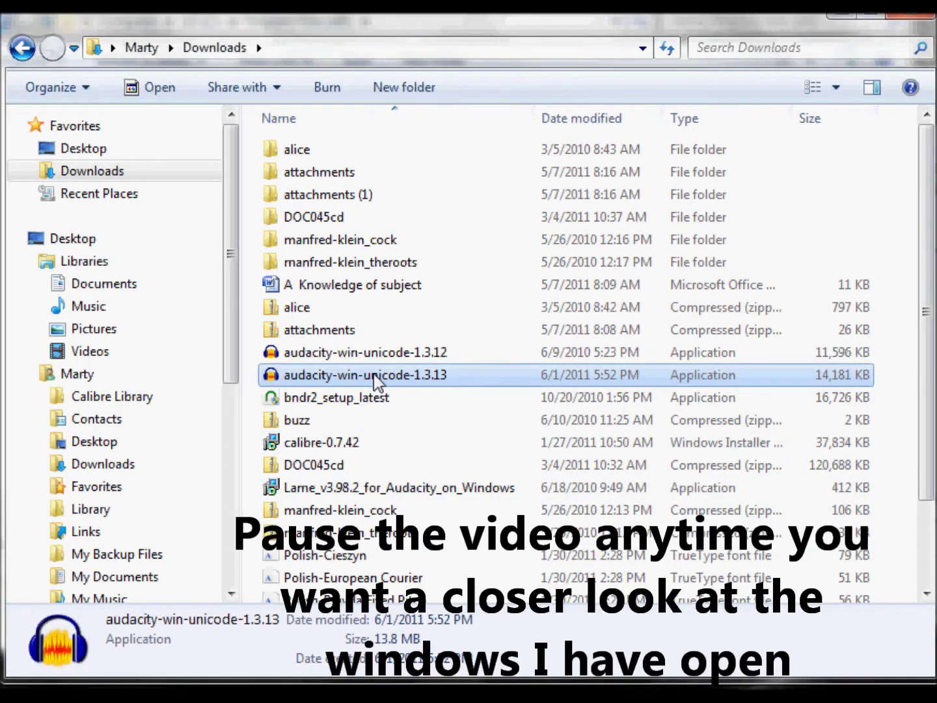
double_click(428, 384)
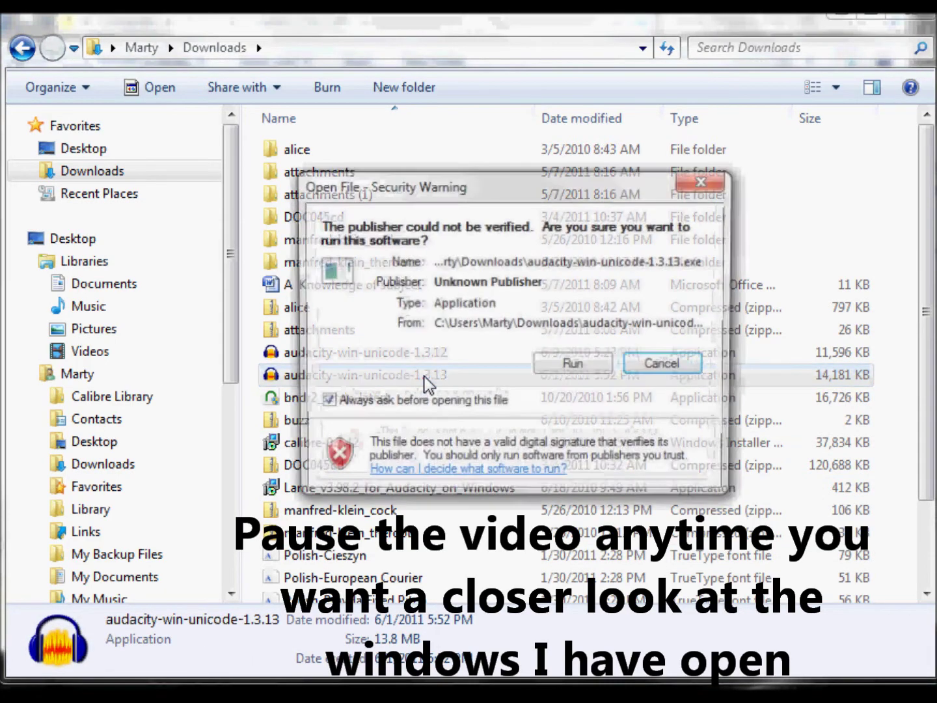
click(574, 366)
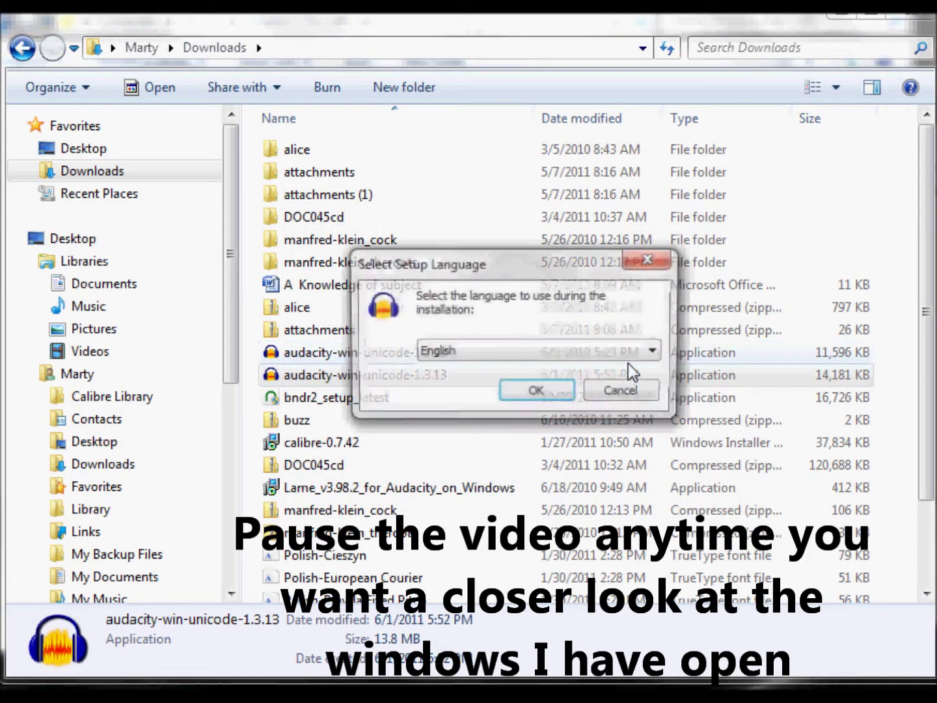
click(575, 392)
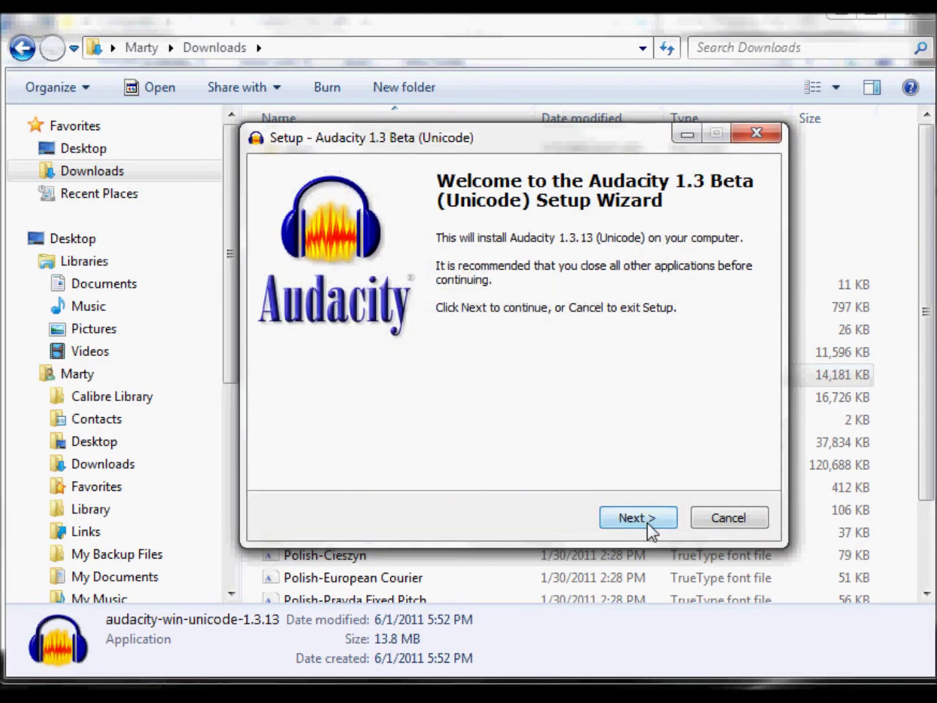
- Advance past the Welcome, Information and destination pages, declining to install into the existing folder
click(653, 521)
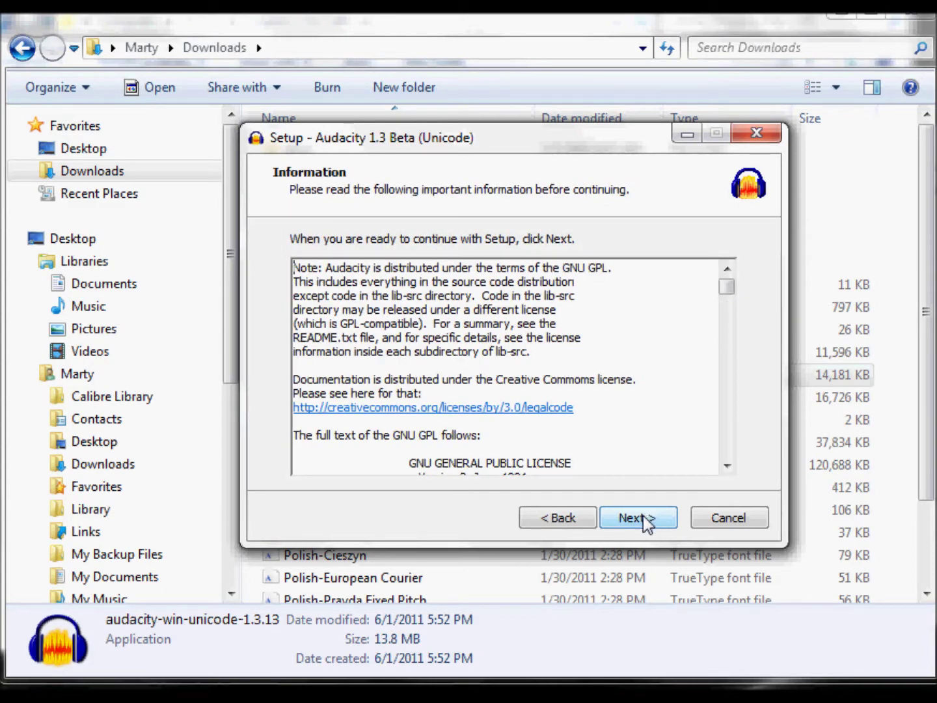
click(645, 521)
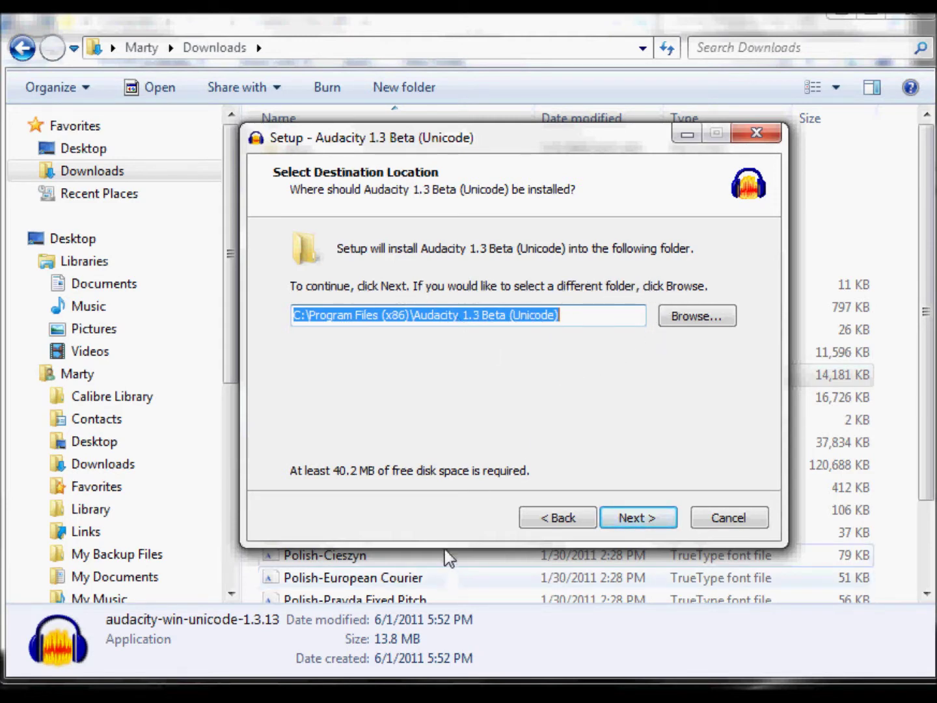
click(648, 520)
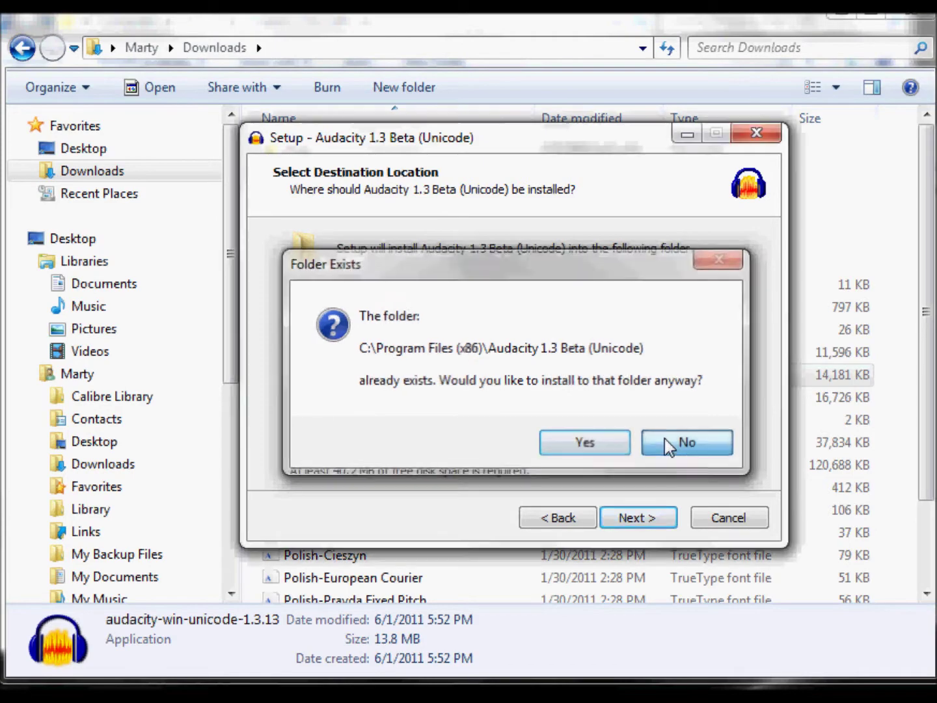
click(668, 447)
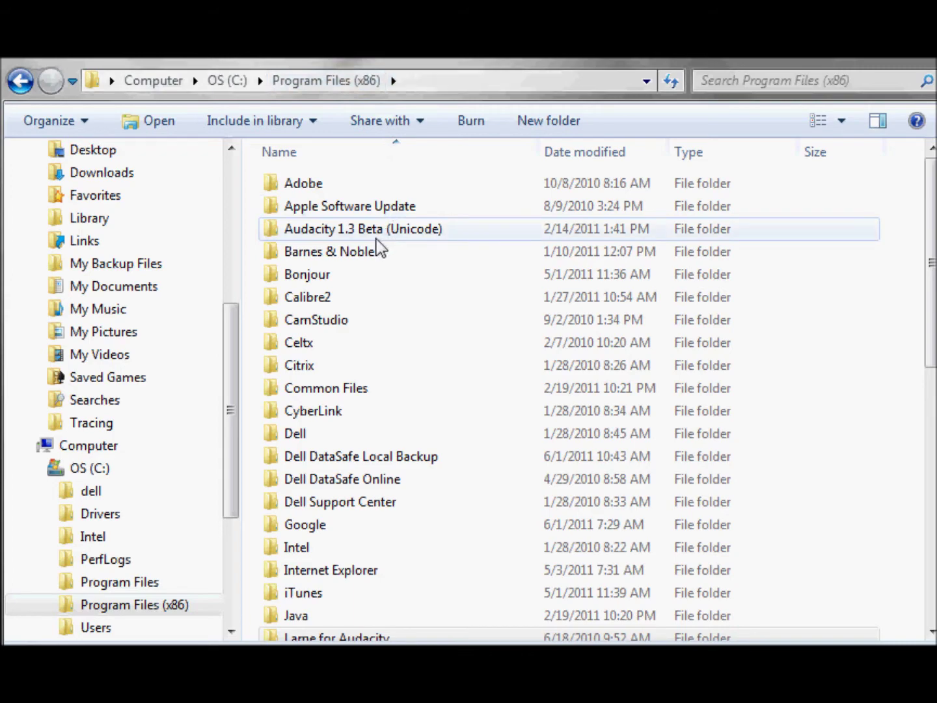
double_click(358, 231)
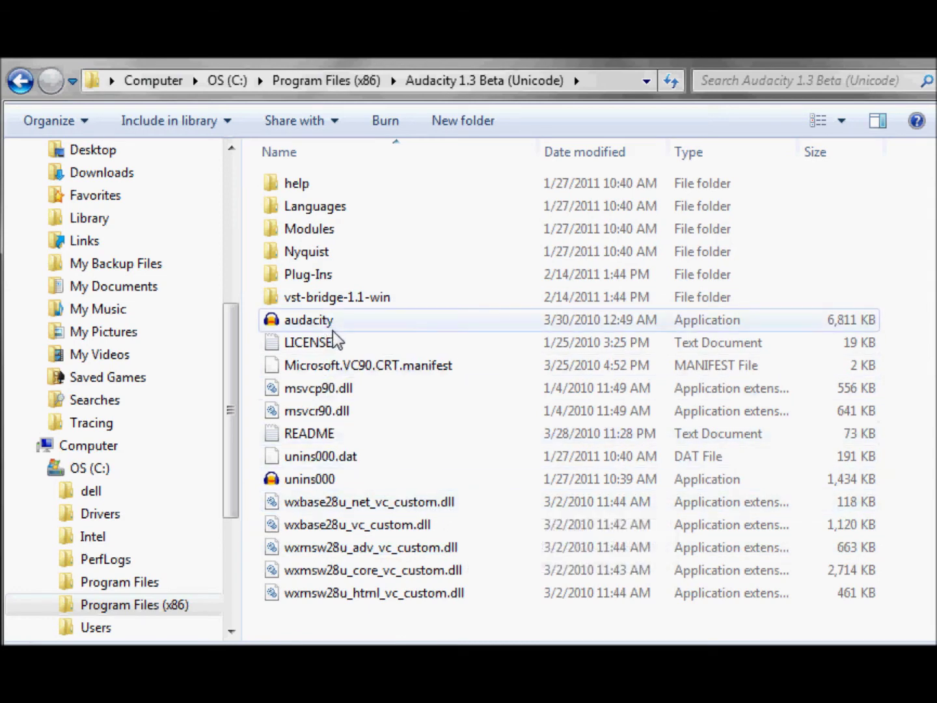
mouse_move(332, 323)
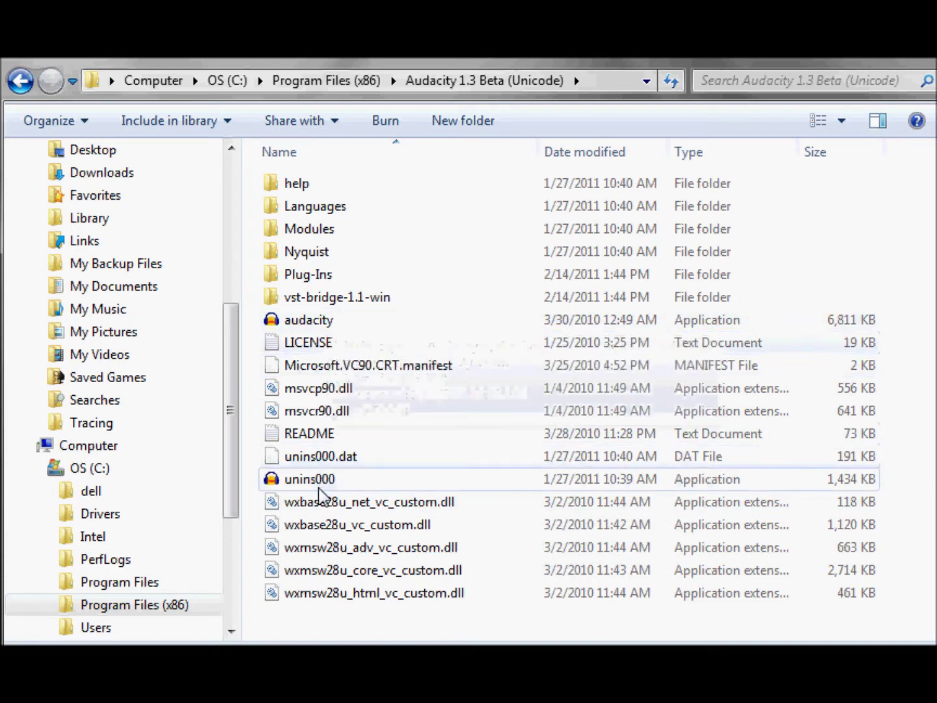
mouse_move(334, 482)
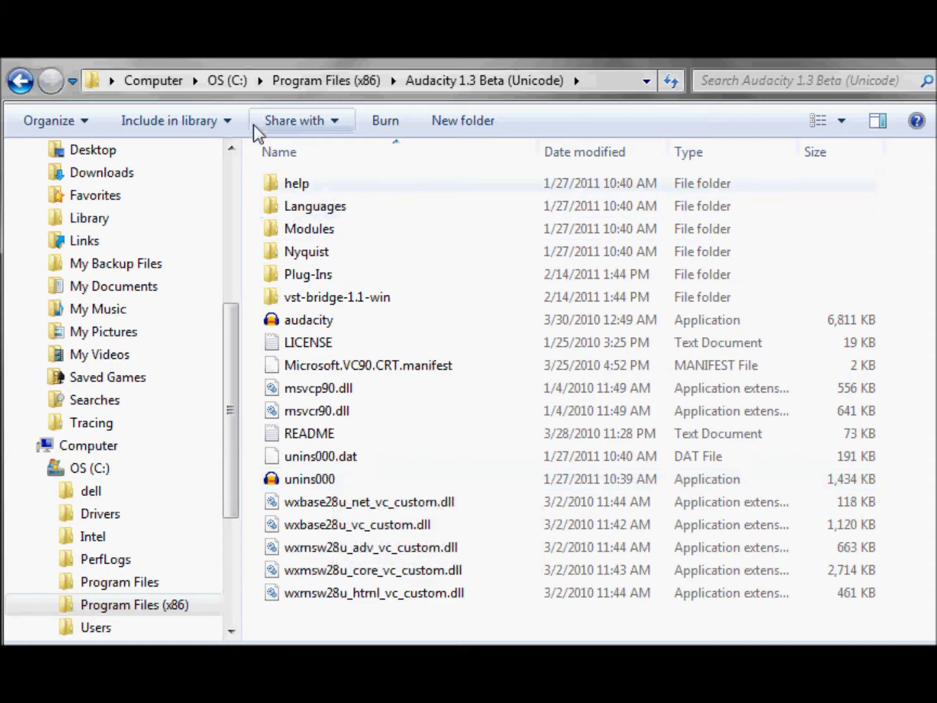
click(314, 81)
scroll(434, 493, down, 3)
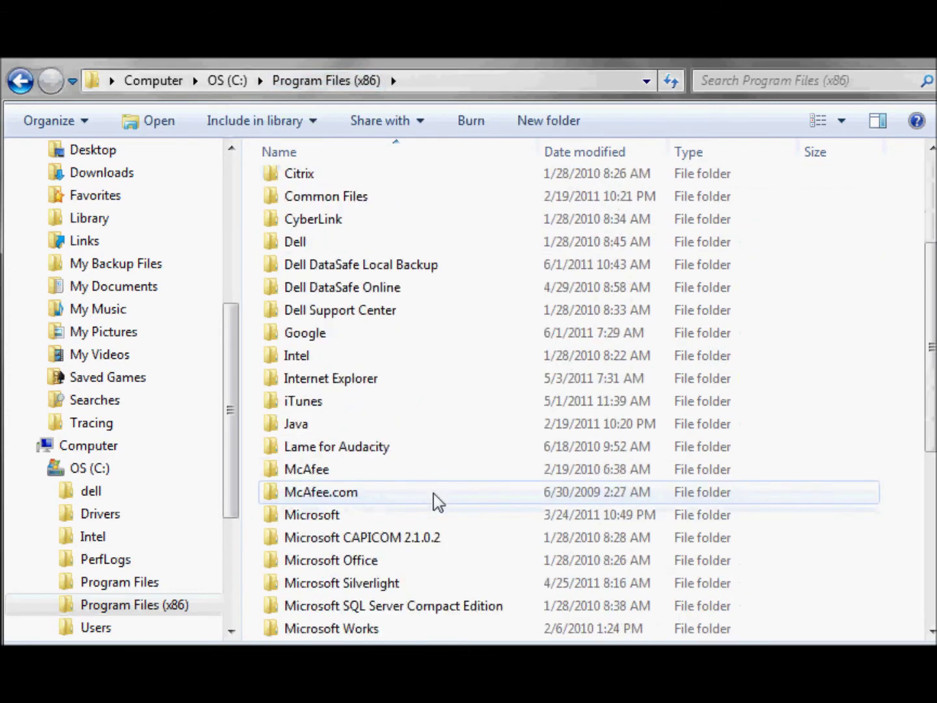
click(349, 454)
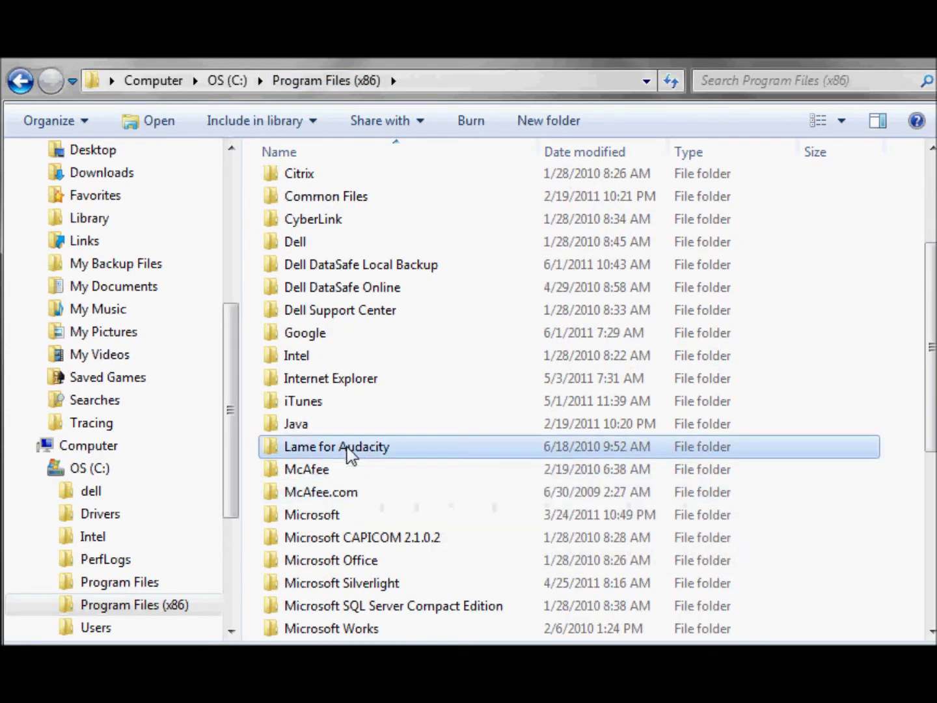
double_click(350, 454)
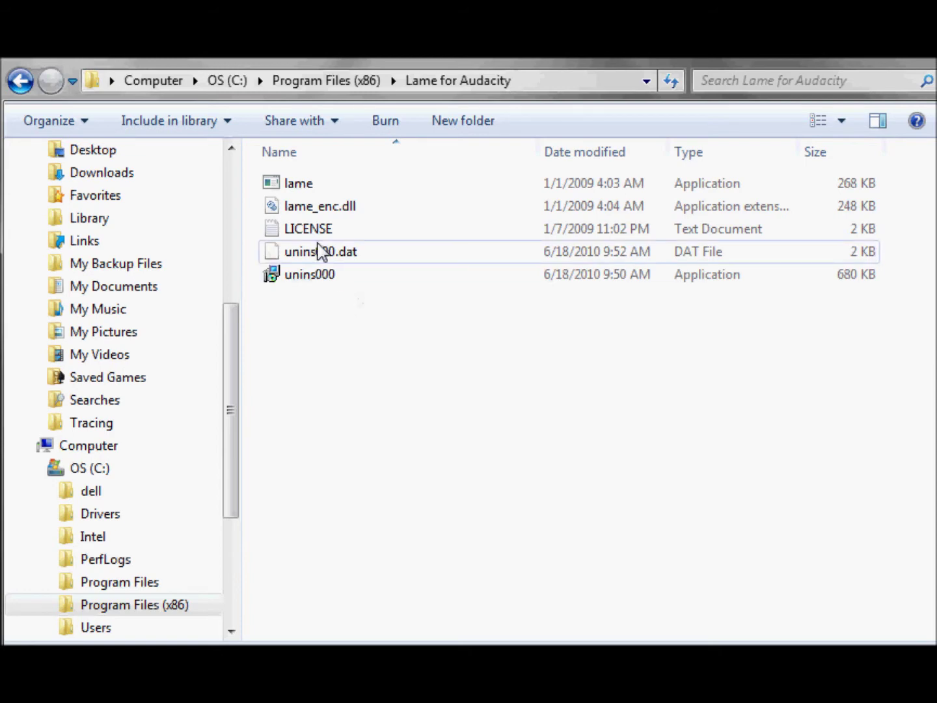
click(310, 77)
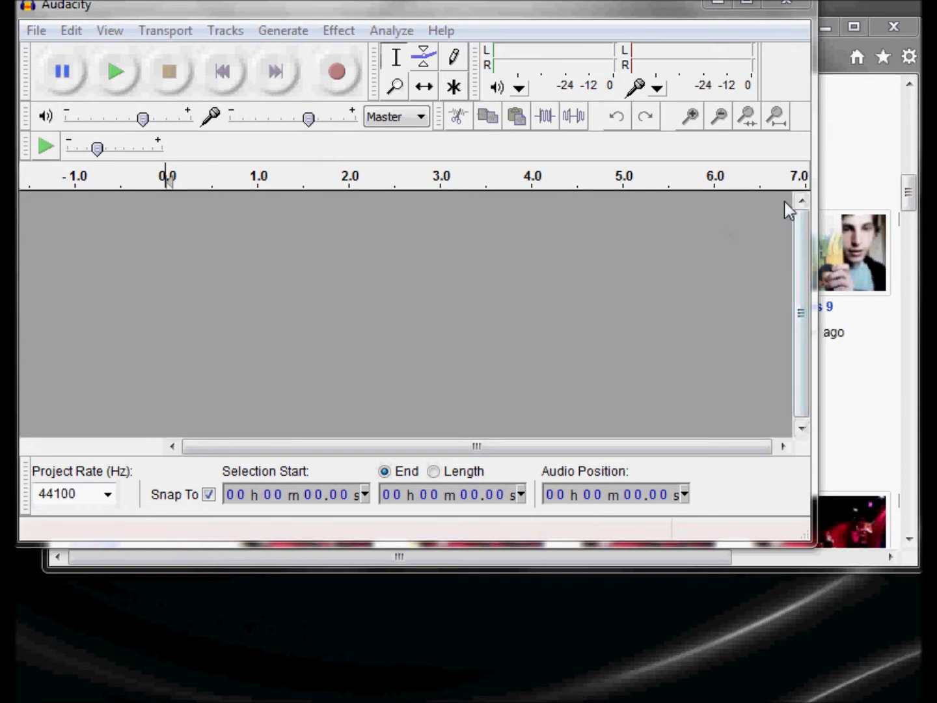
click(870, 165)
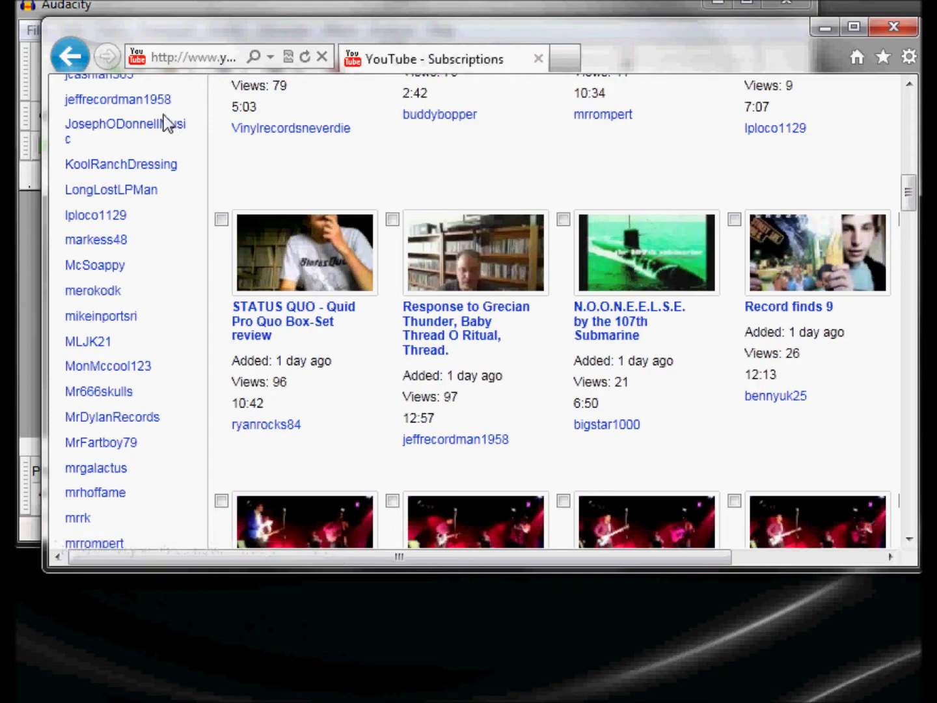
mouse_move(906, 195)
mouse_down()
mouse_move(910, 163)
mouse_move(911, 198)
mouse_up()
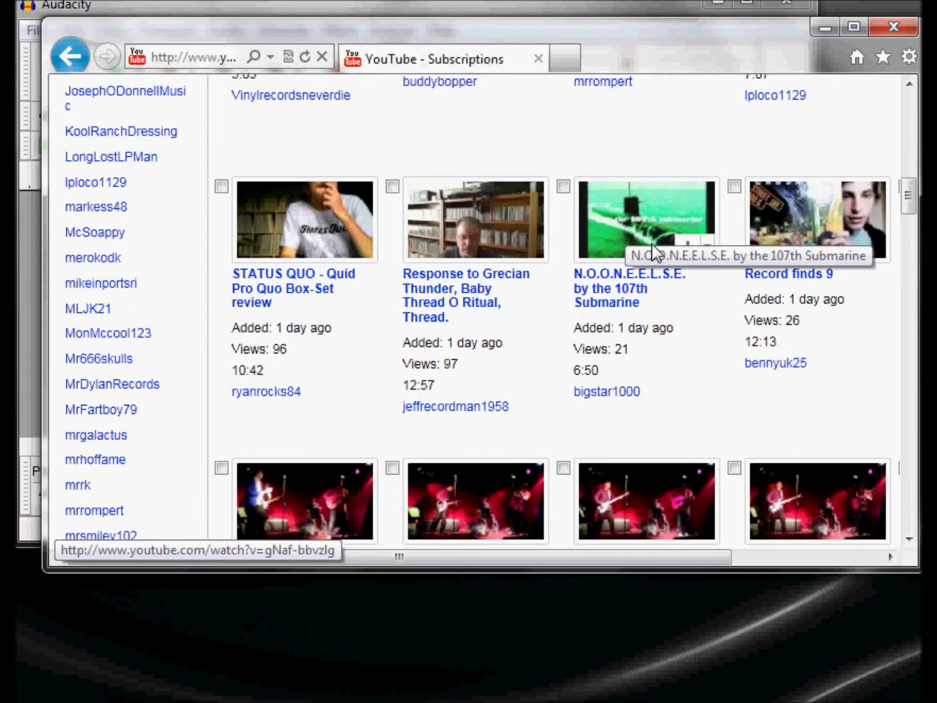
click(150, 6)
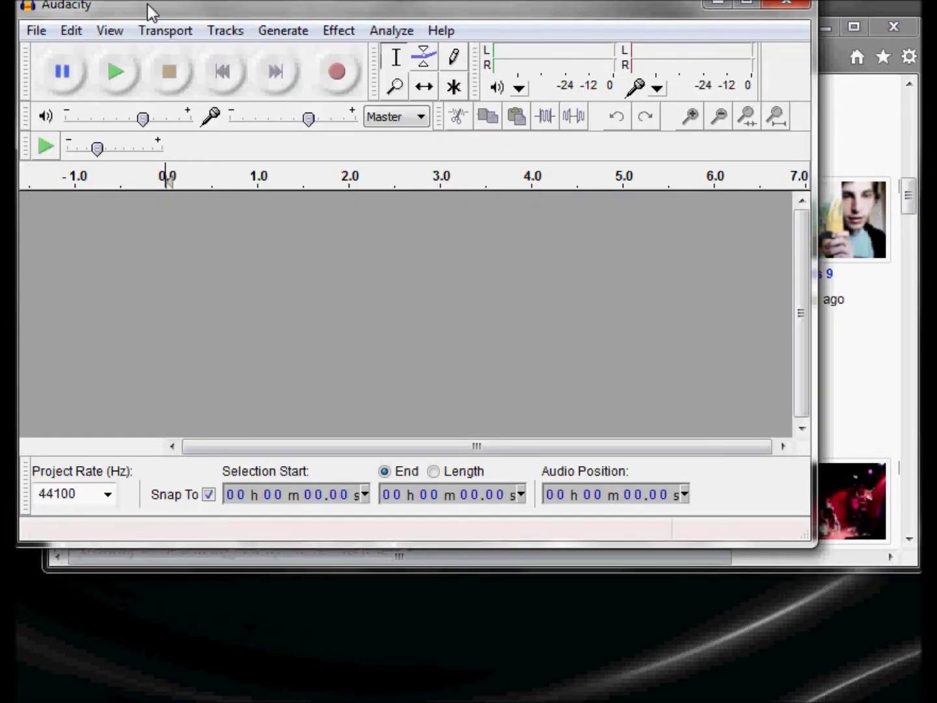
click(79, 31)
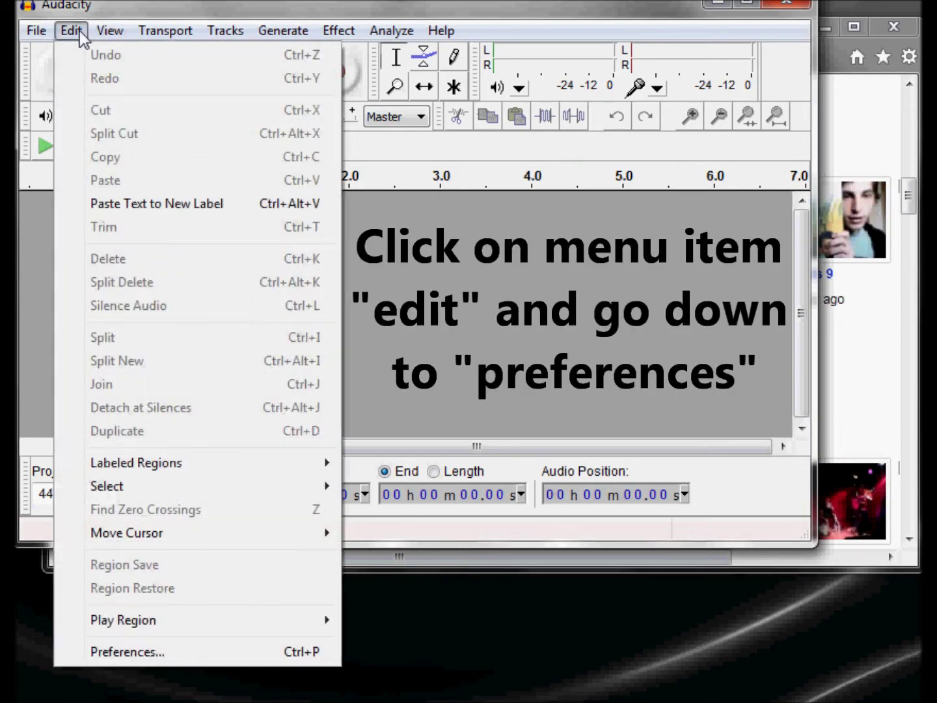
- Choose Stereo Mix as the Recording Device in Audacity's Preferences
click(128, 653)
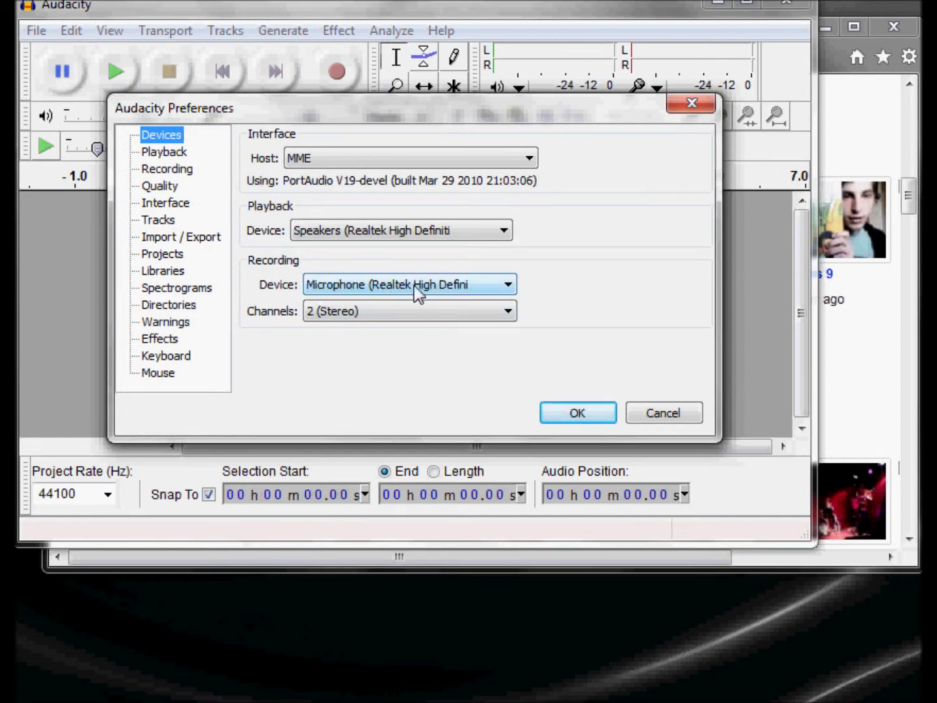
click(508, 284)
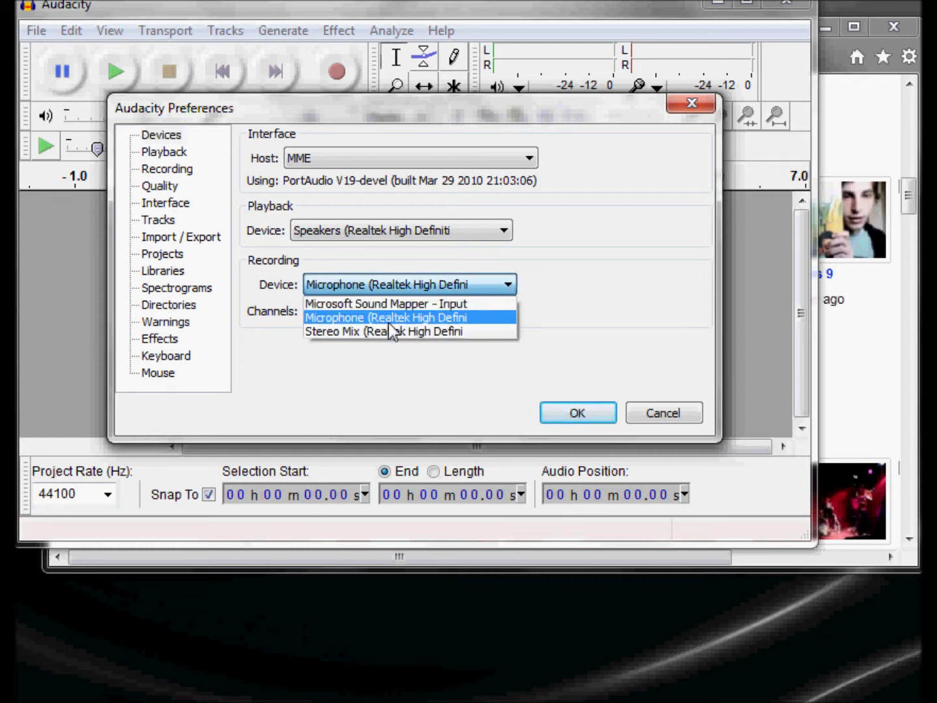
click(373, 331)
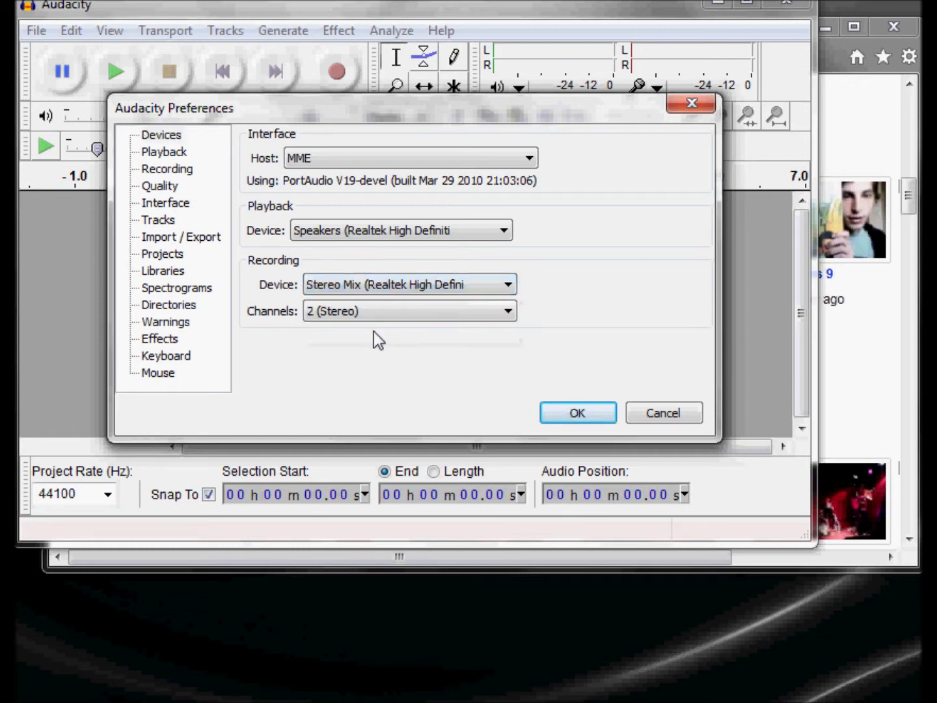
click(578, 413)
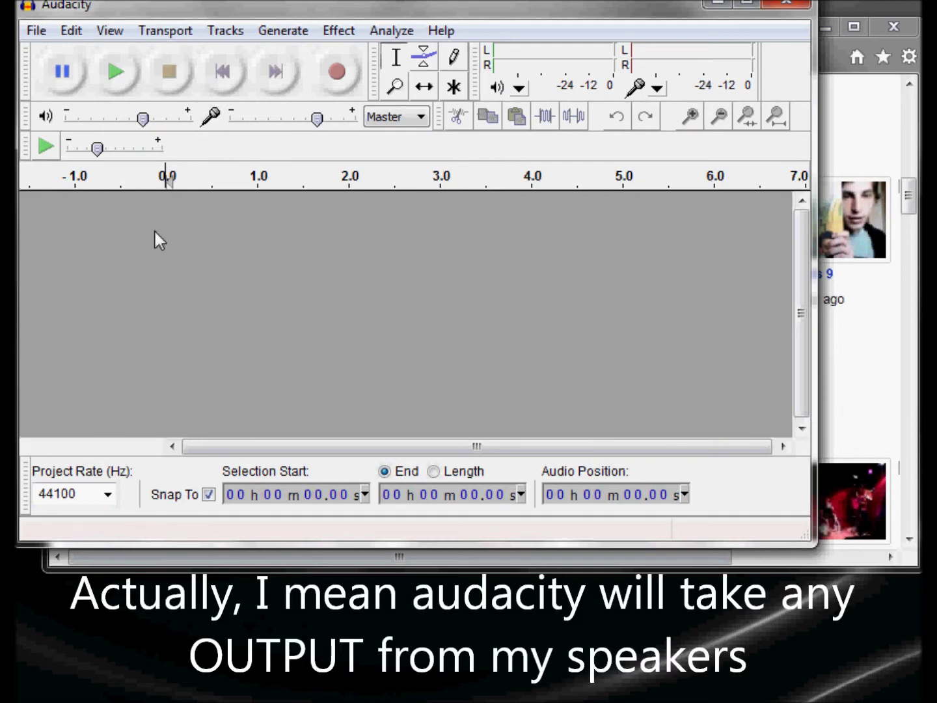
click(214, 35)
- Start recording in Audacity and play the N.O.O.N.E.E.L.S.E. YouTube video
mouse_move(170, 34)
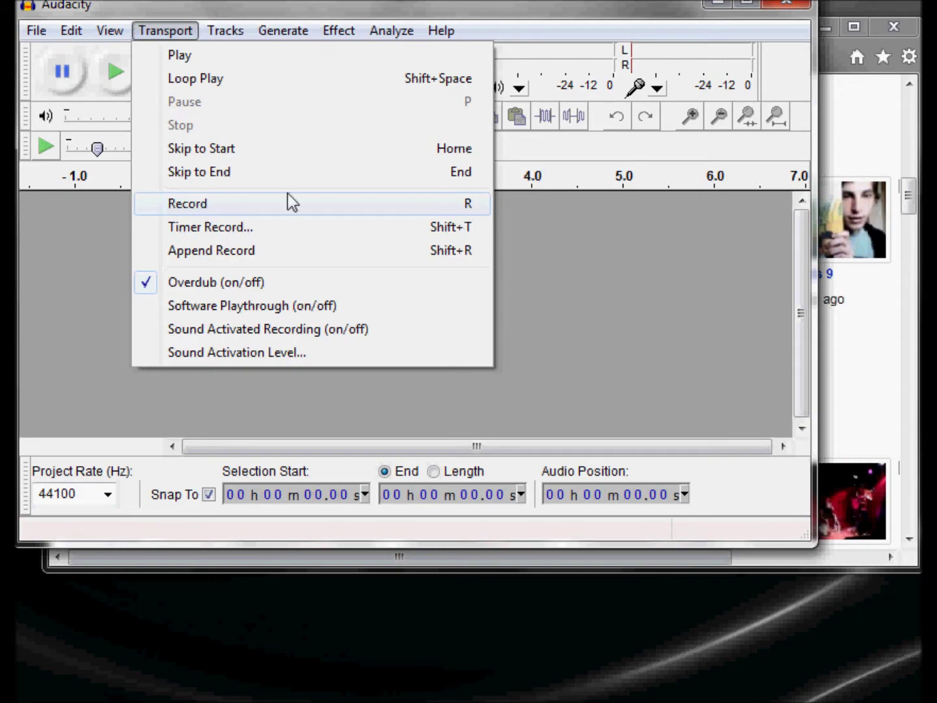
click(199, 204)
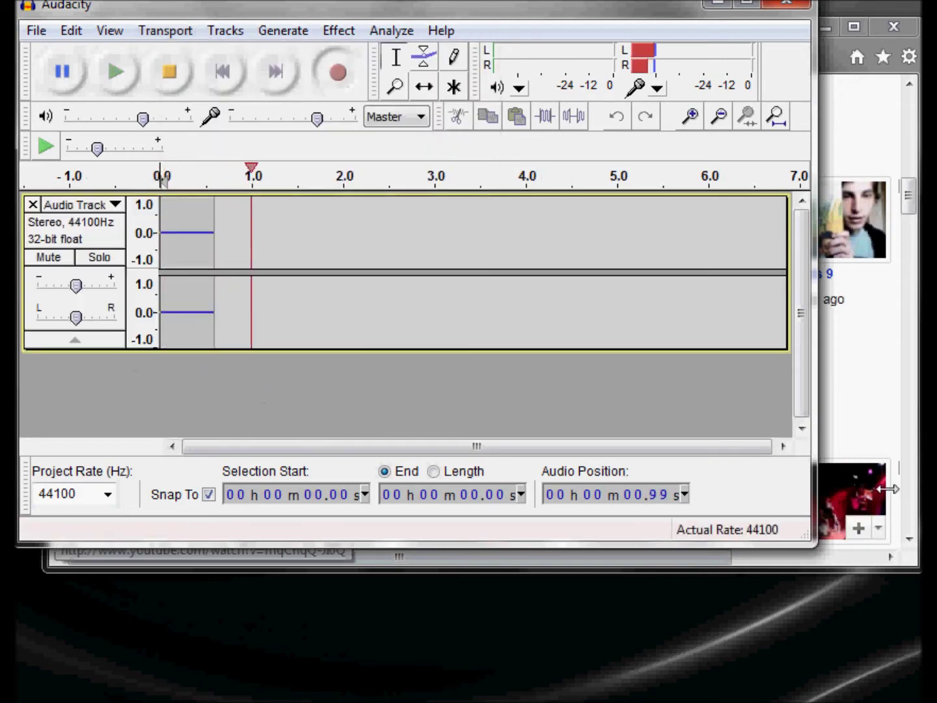
click(870, 404)
click(634, 219)
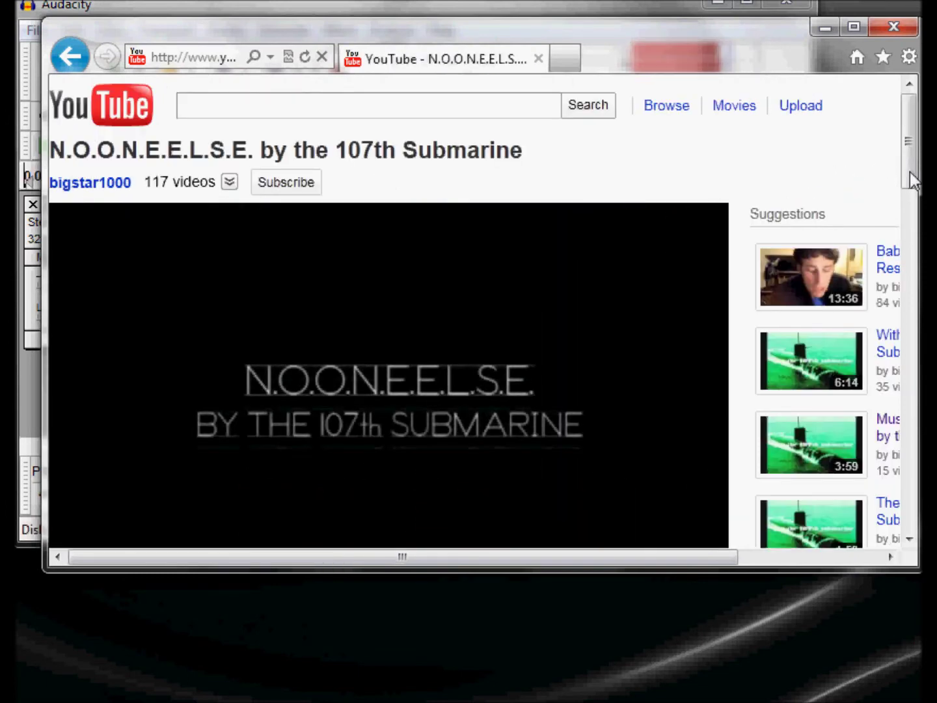
- Pause the YouTube video after about 44 seconds and stop the Audacity recording
click(174, 12)
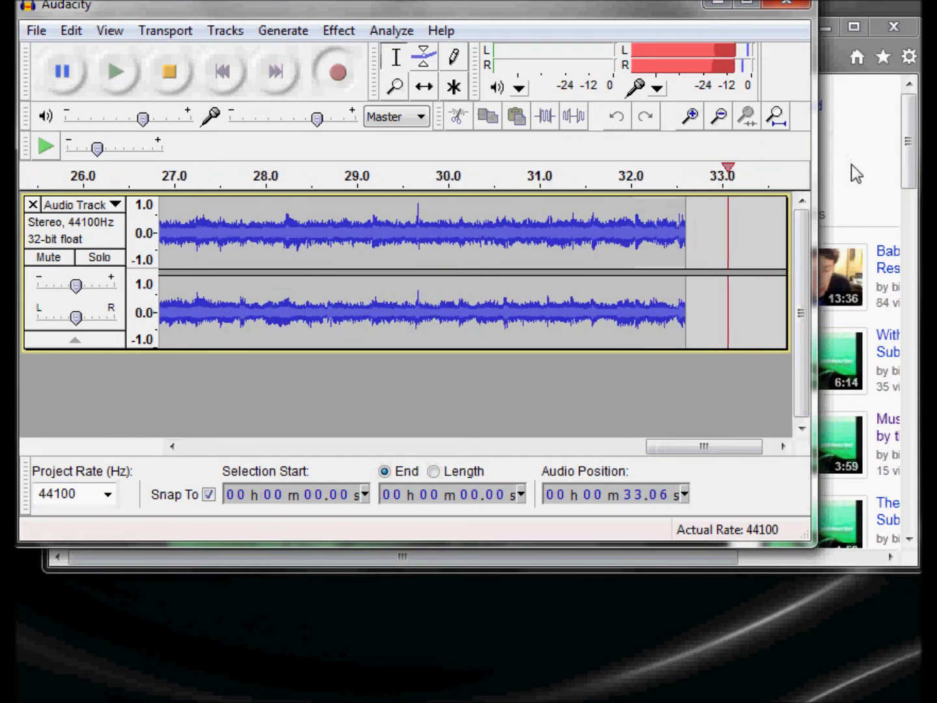
click(873, 171)
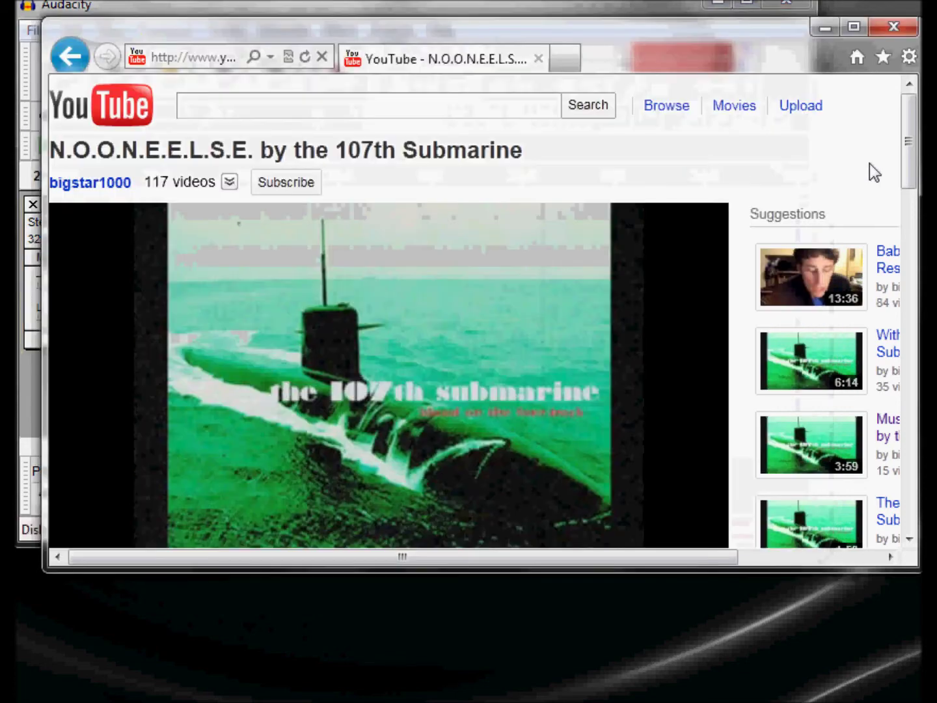
drag(906, 175, 914, 236)
click(65, 371)
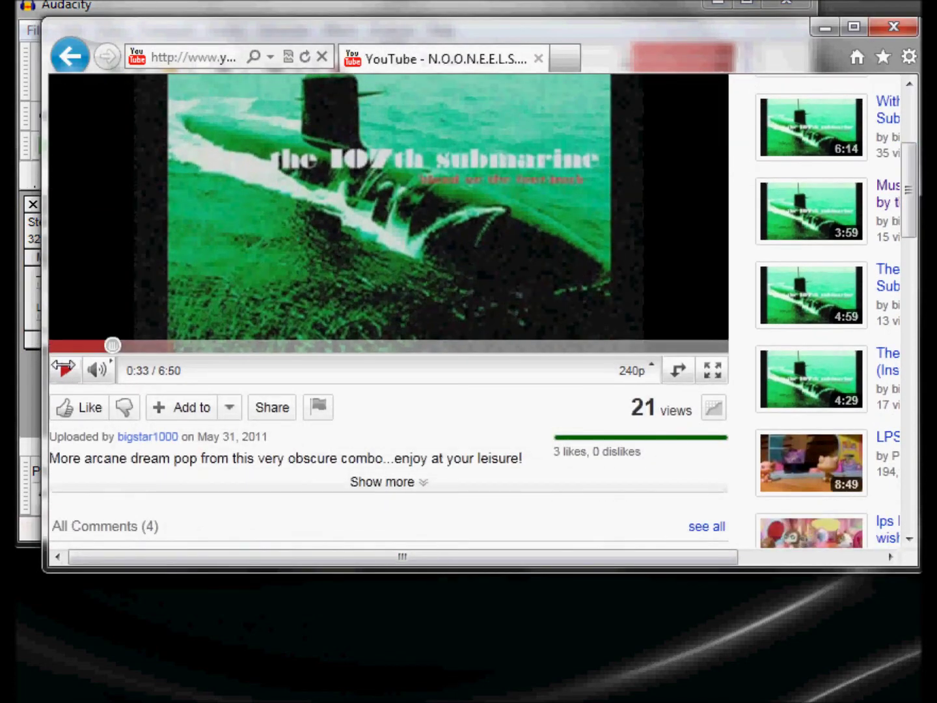
click(156, 6)
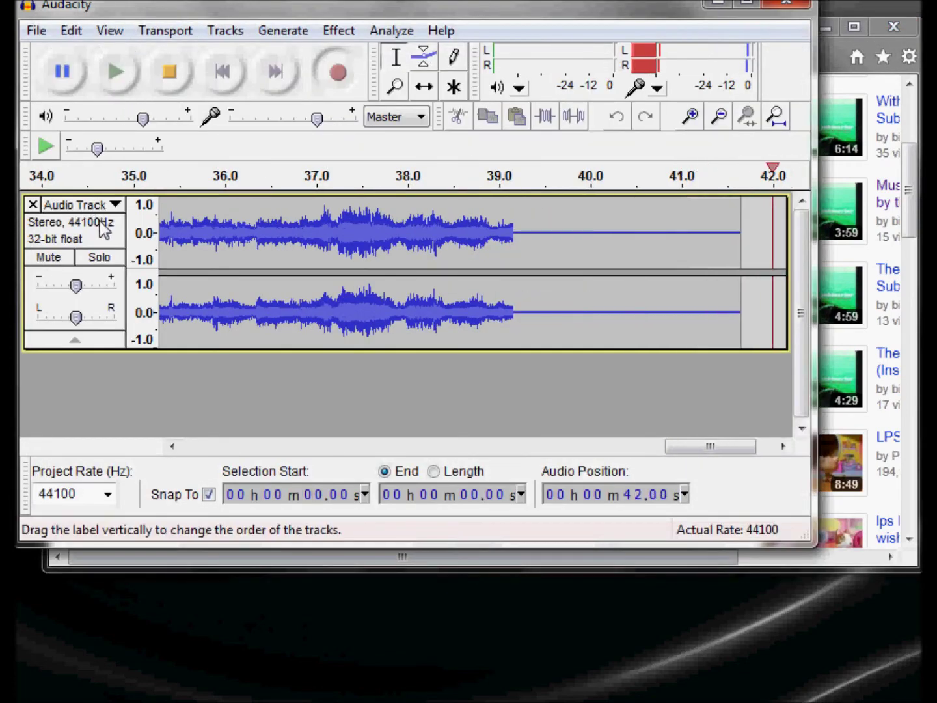
click(167, 73)
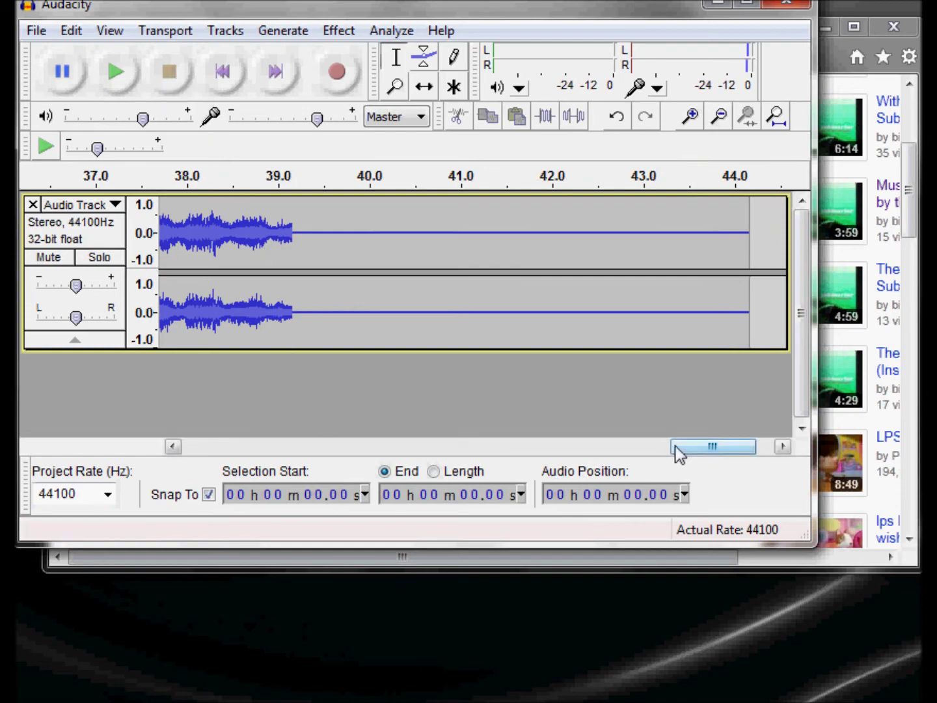
- Delete the leading silence from 0 to 5.59 s
drag(675, 446, 165, 449)
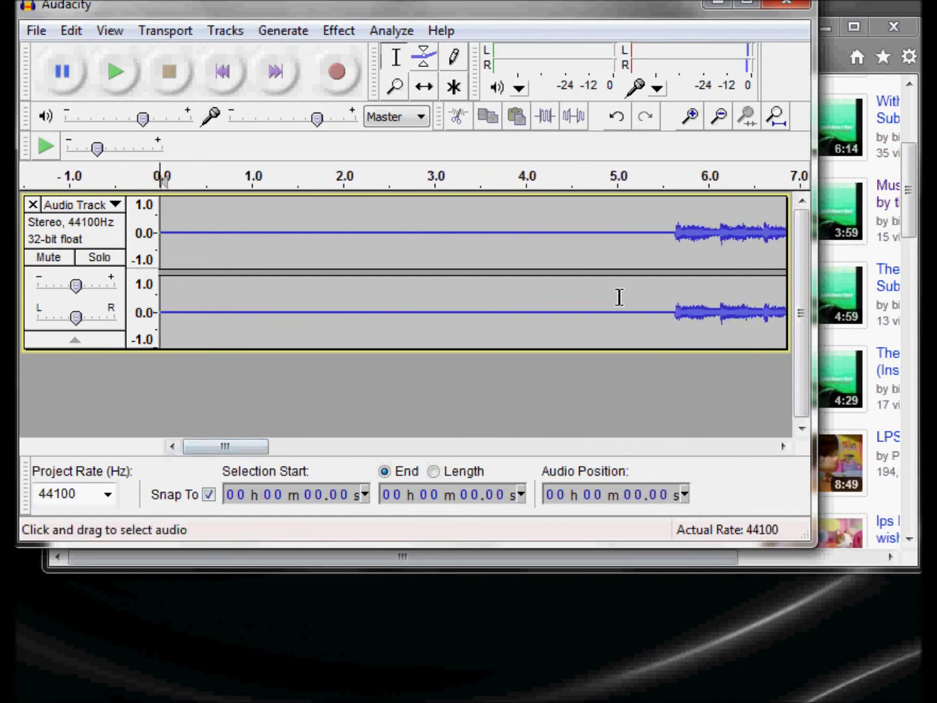
drag(671, 218, 102, 239)
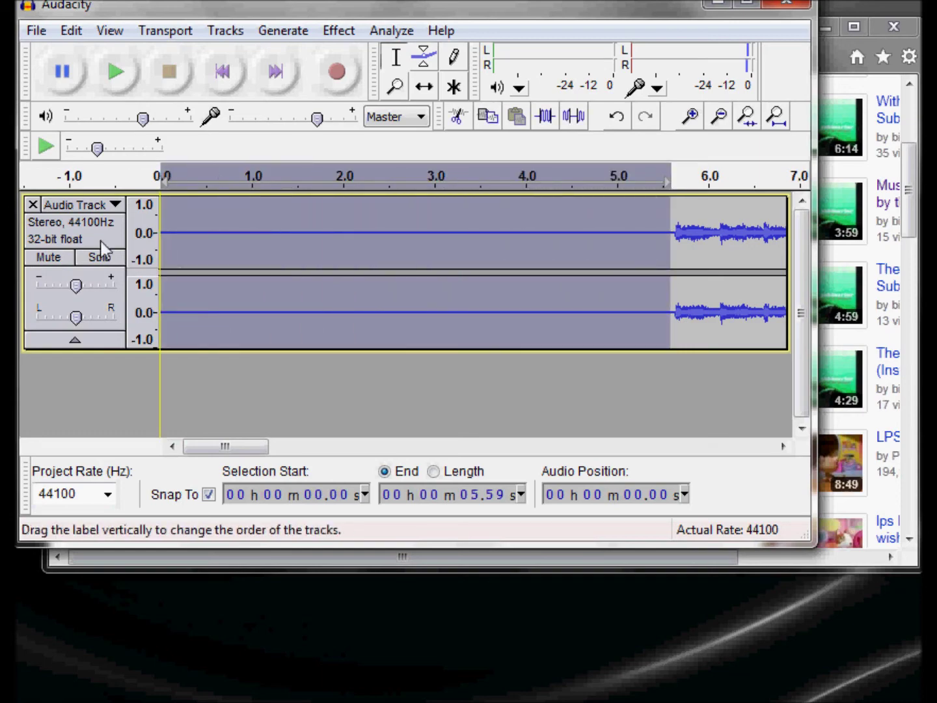
click(72, 30)
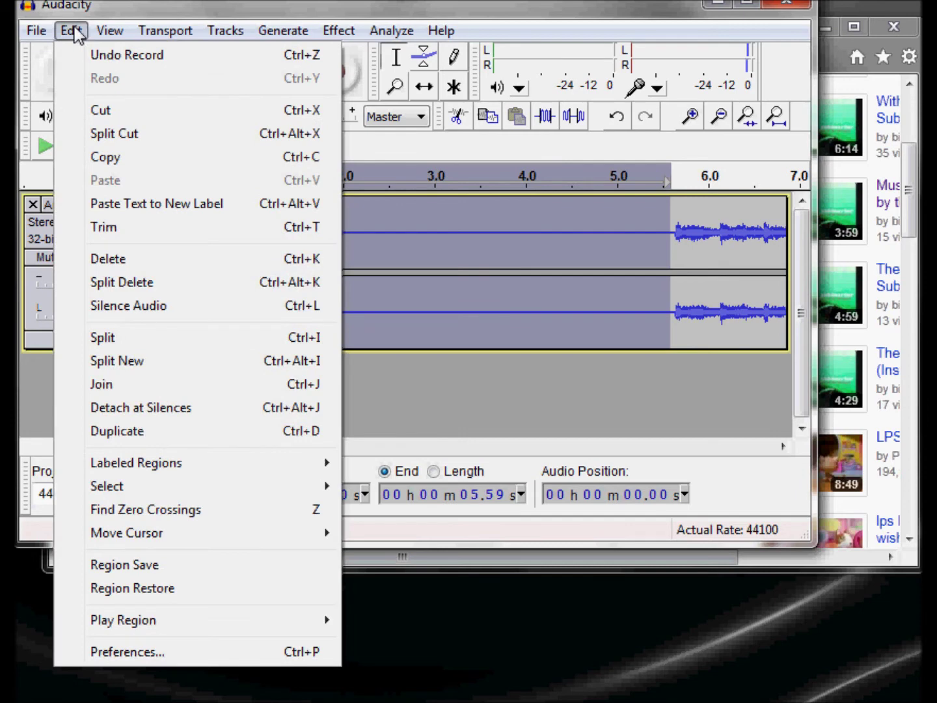
click(111, 259)
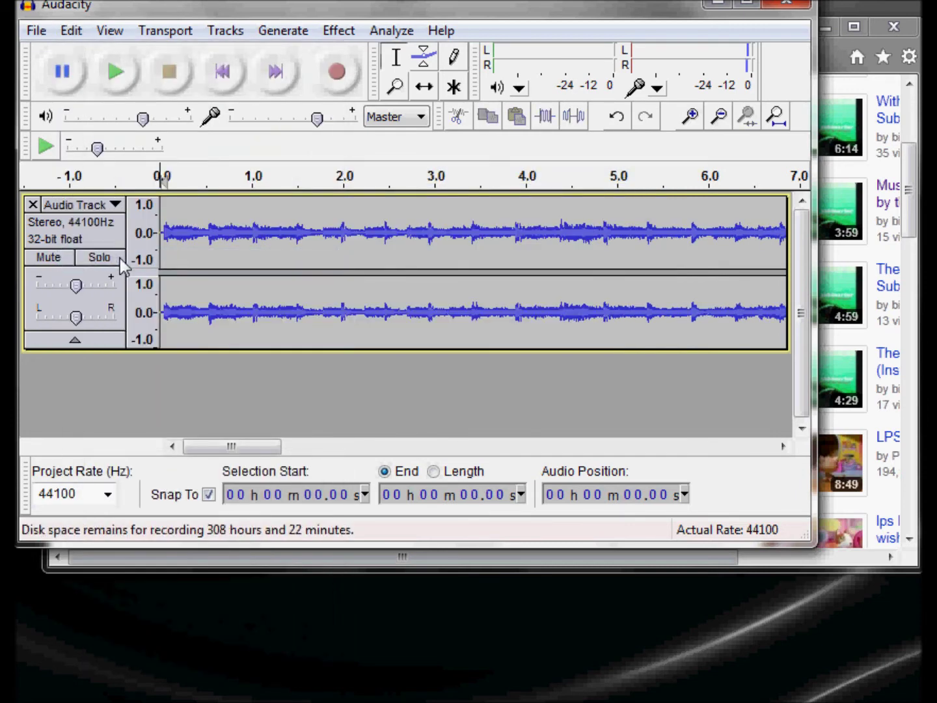
- Delete the trailing silence from 33.59 to 38.62 s
drag(260, 449, 718, 460)
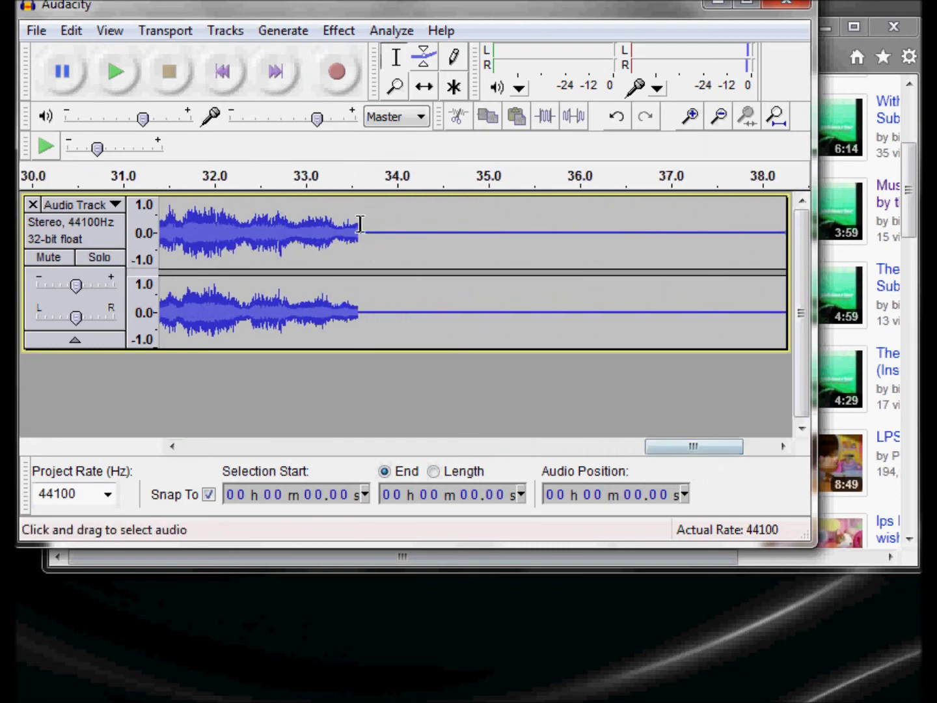
drag(360, 222, 634, 249)
click(71, 30)
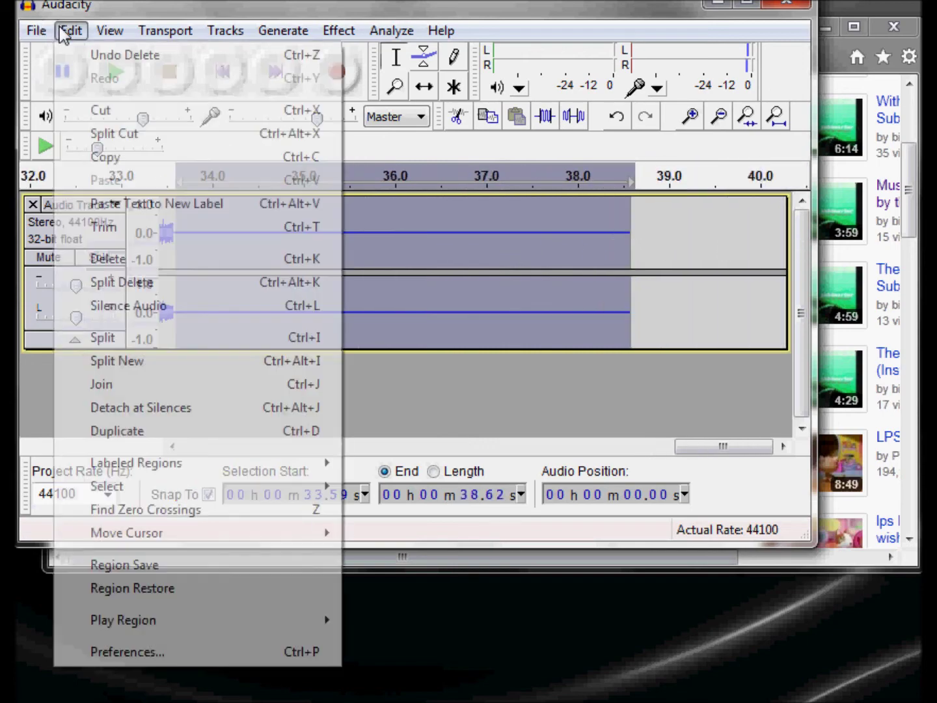
click(126, 259)
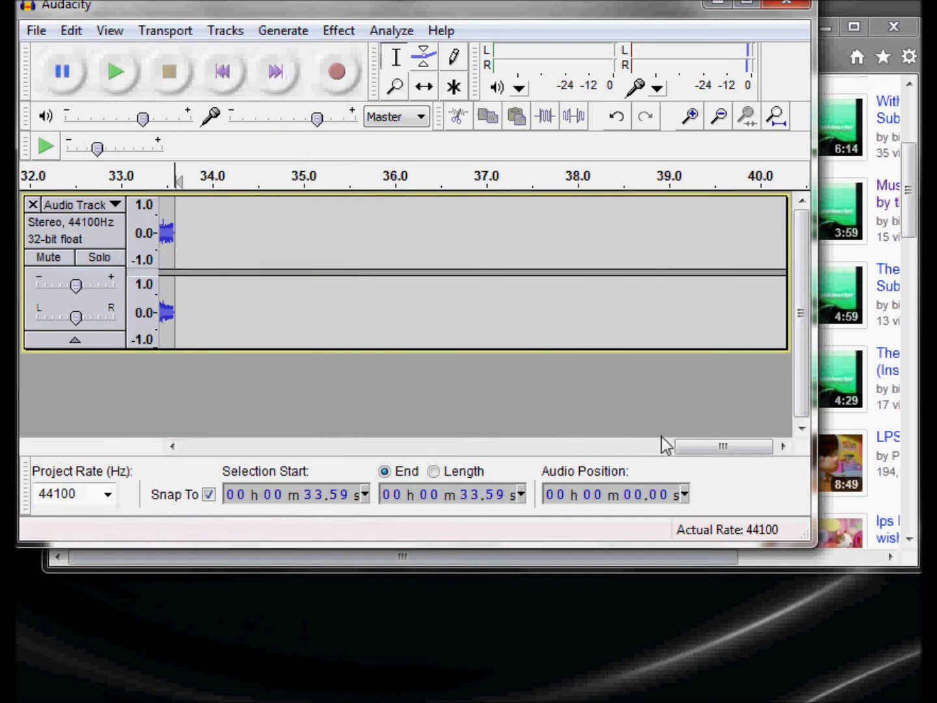
drag(686, 448, 195, 446)
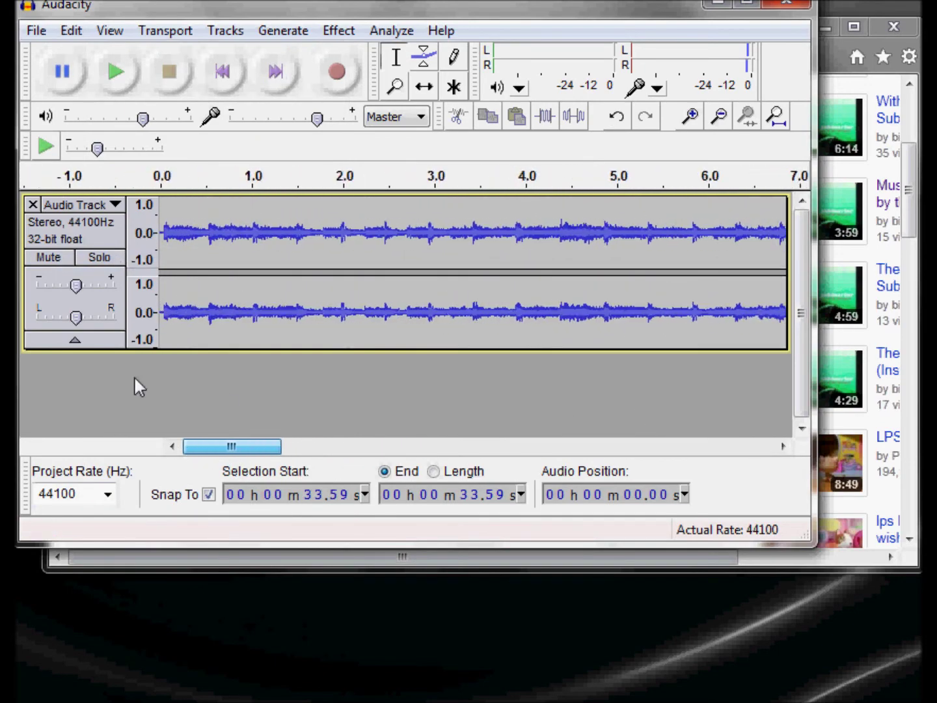
- Export to My Music as 16-bit PCM WAV 'partial song - 107th Submarine', with empty metadata
click(36, 30)
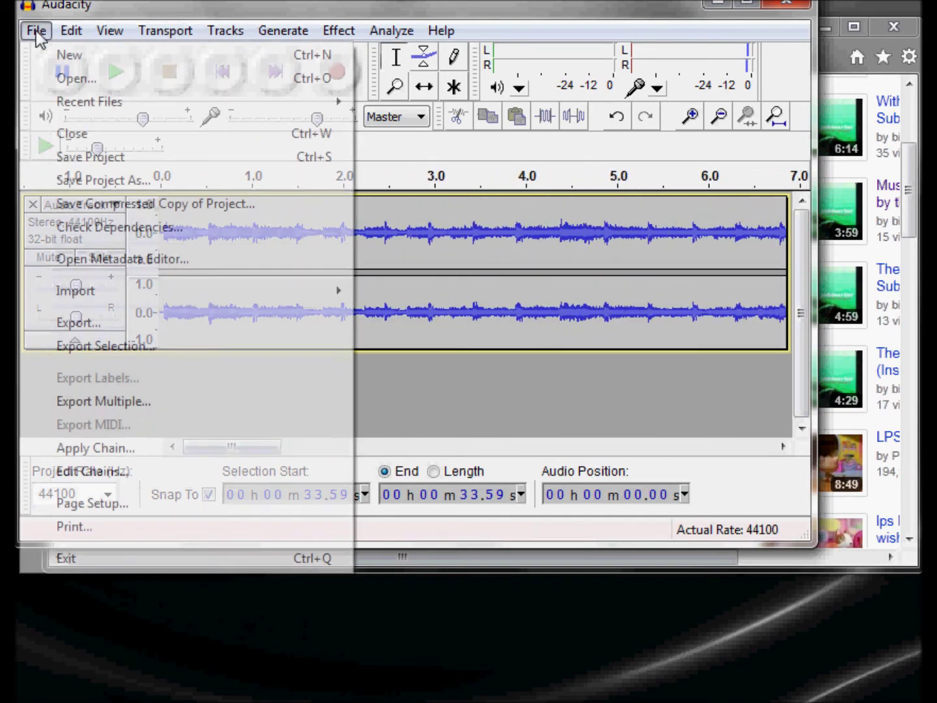
click(111, 325)
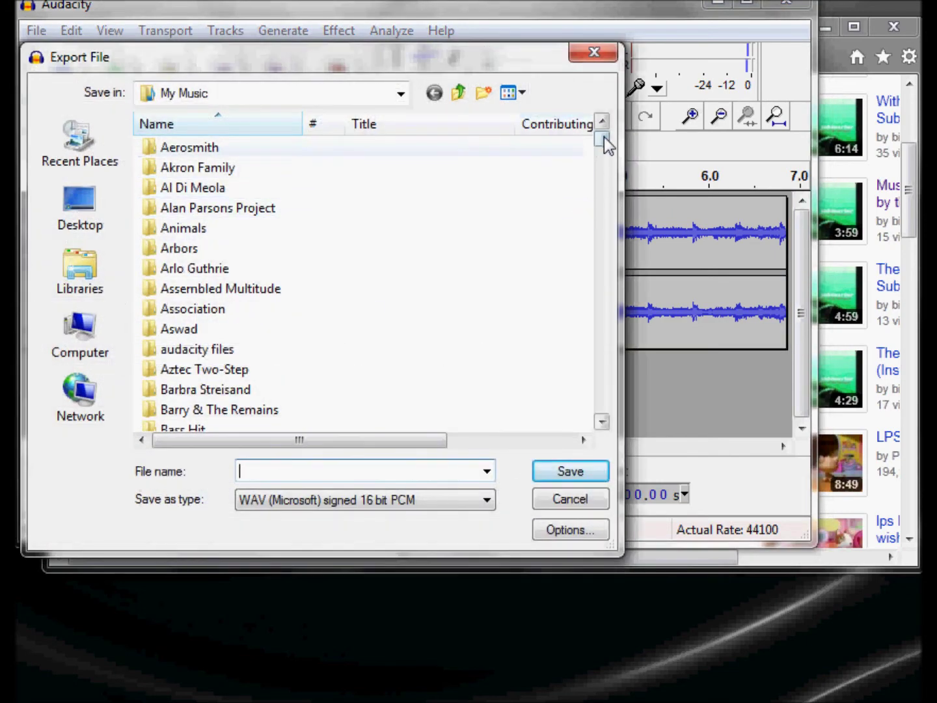
drag(602, 139, 521, 436)
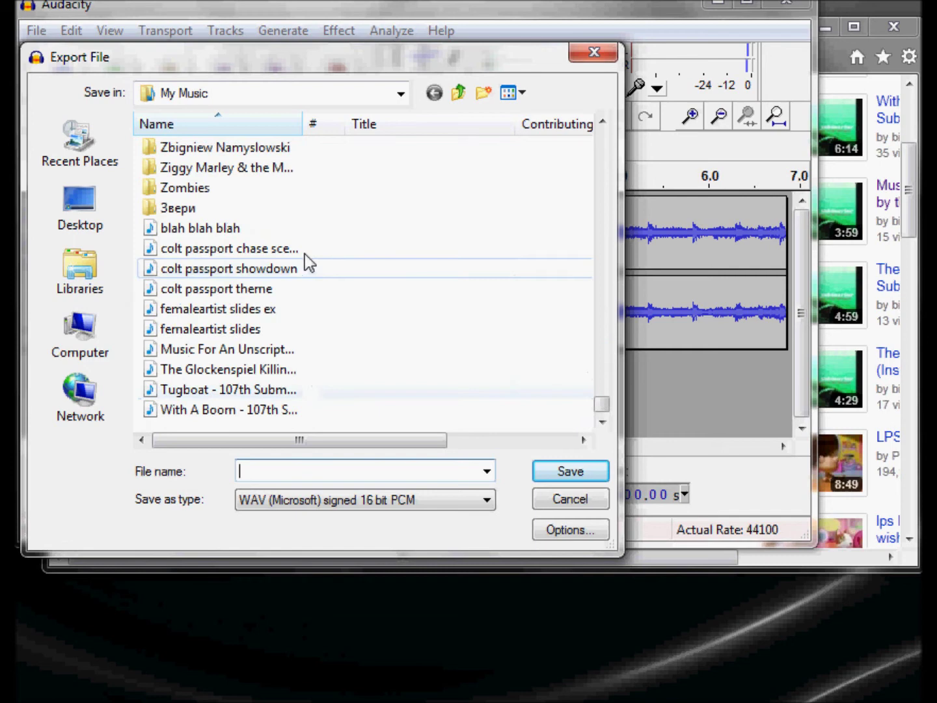
drag(302, 123, 477, 130)
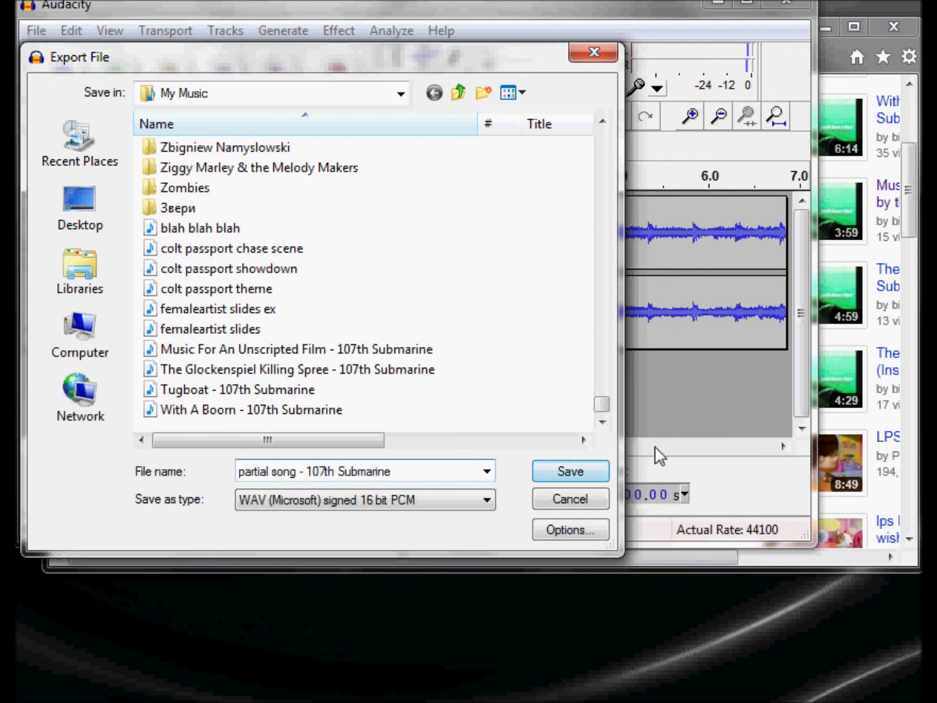
click(561, 477)
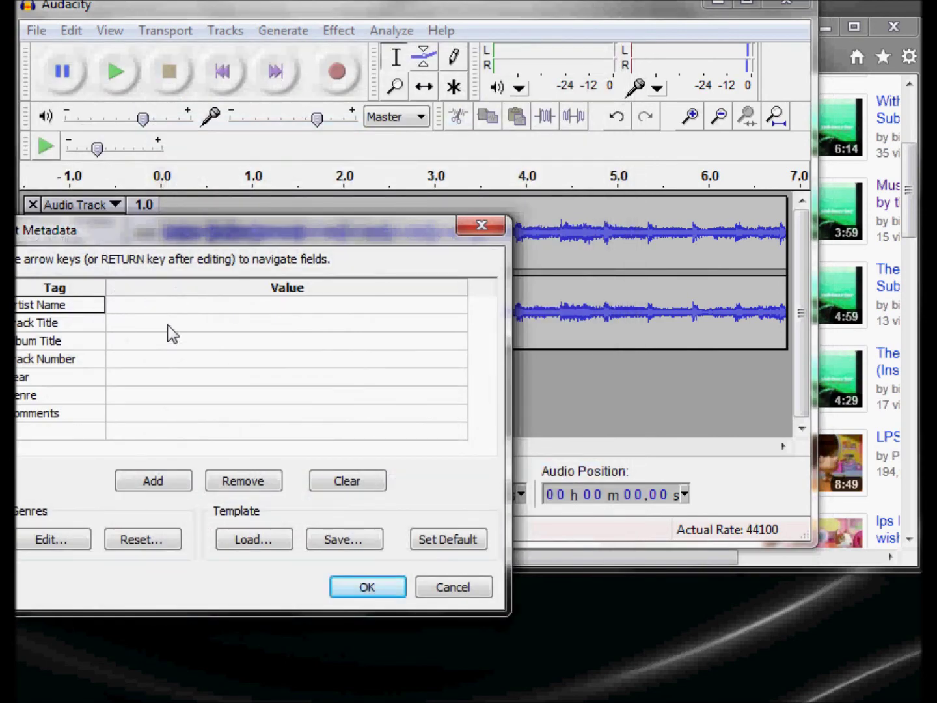
click(368, 587)
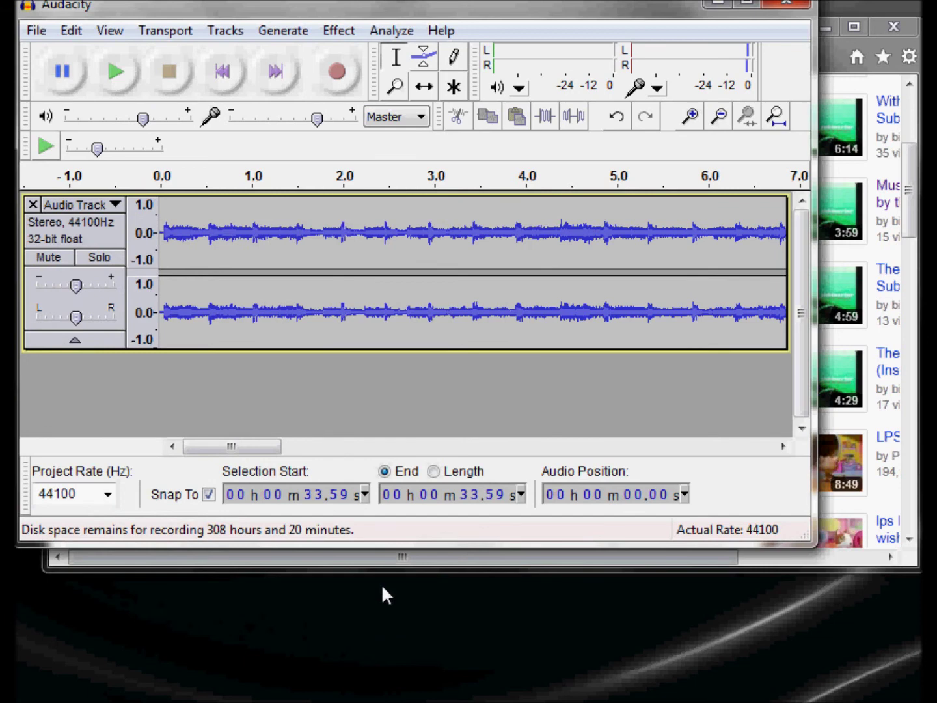